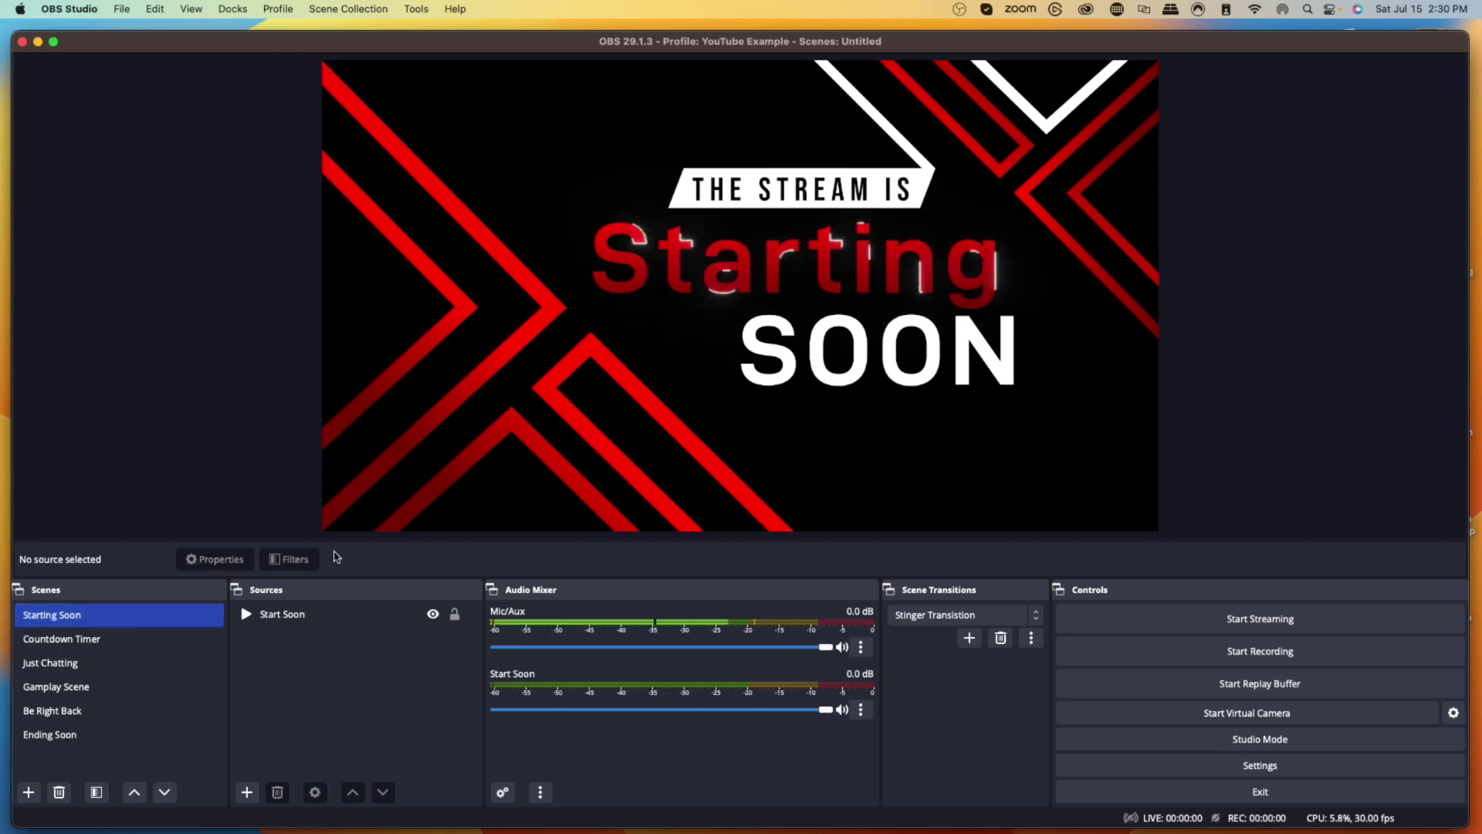
Bring Chrome with the BotRix homepage in front of OBS Studio
{"action": "left_click", "coordinate": [689, 823]}
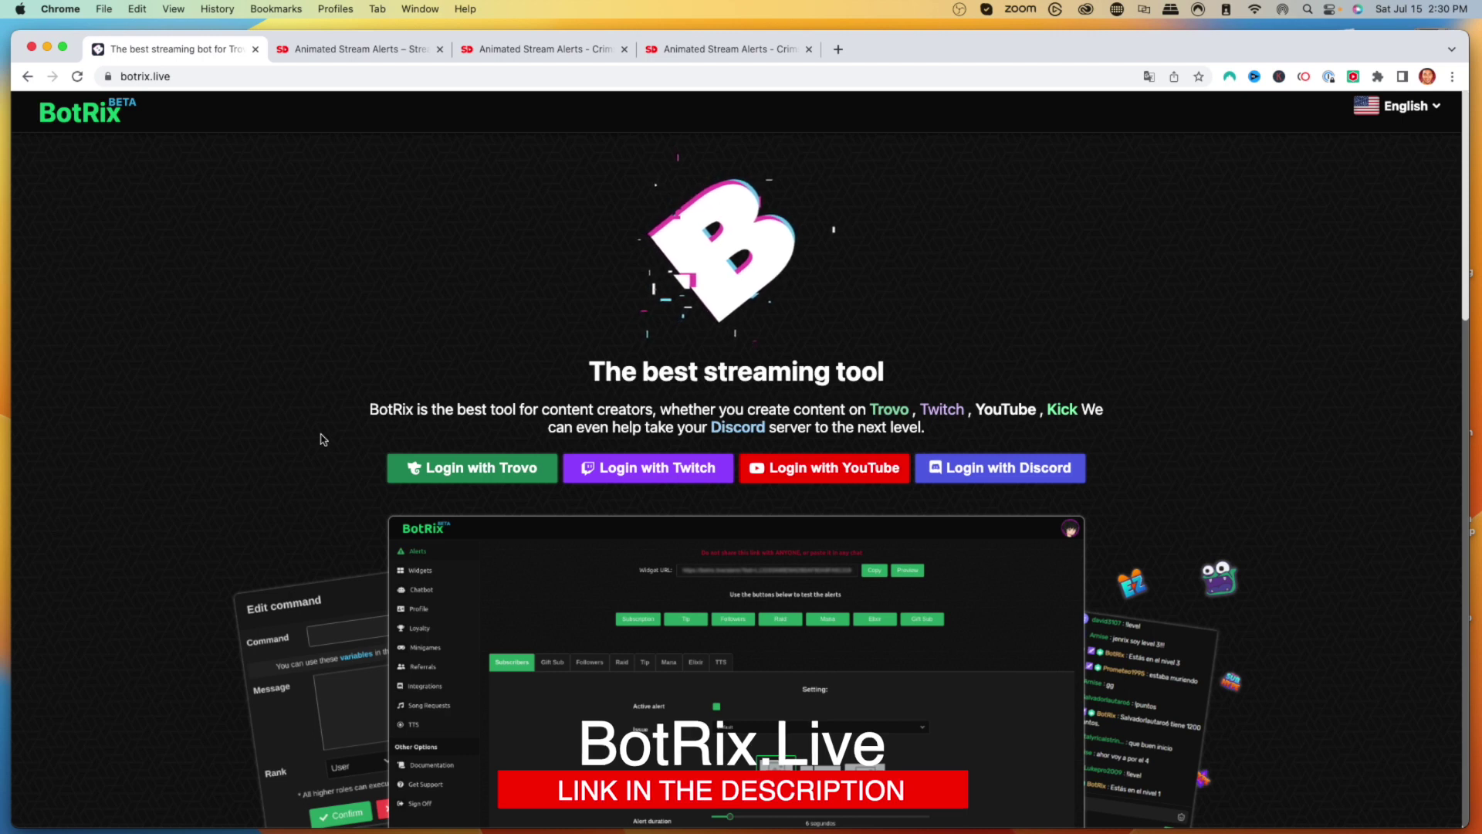
Log in with Twitch, then start Kick linking by entering the Kick username
{"action": "left_click", "coordinate": [636, 474]}
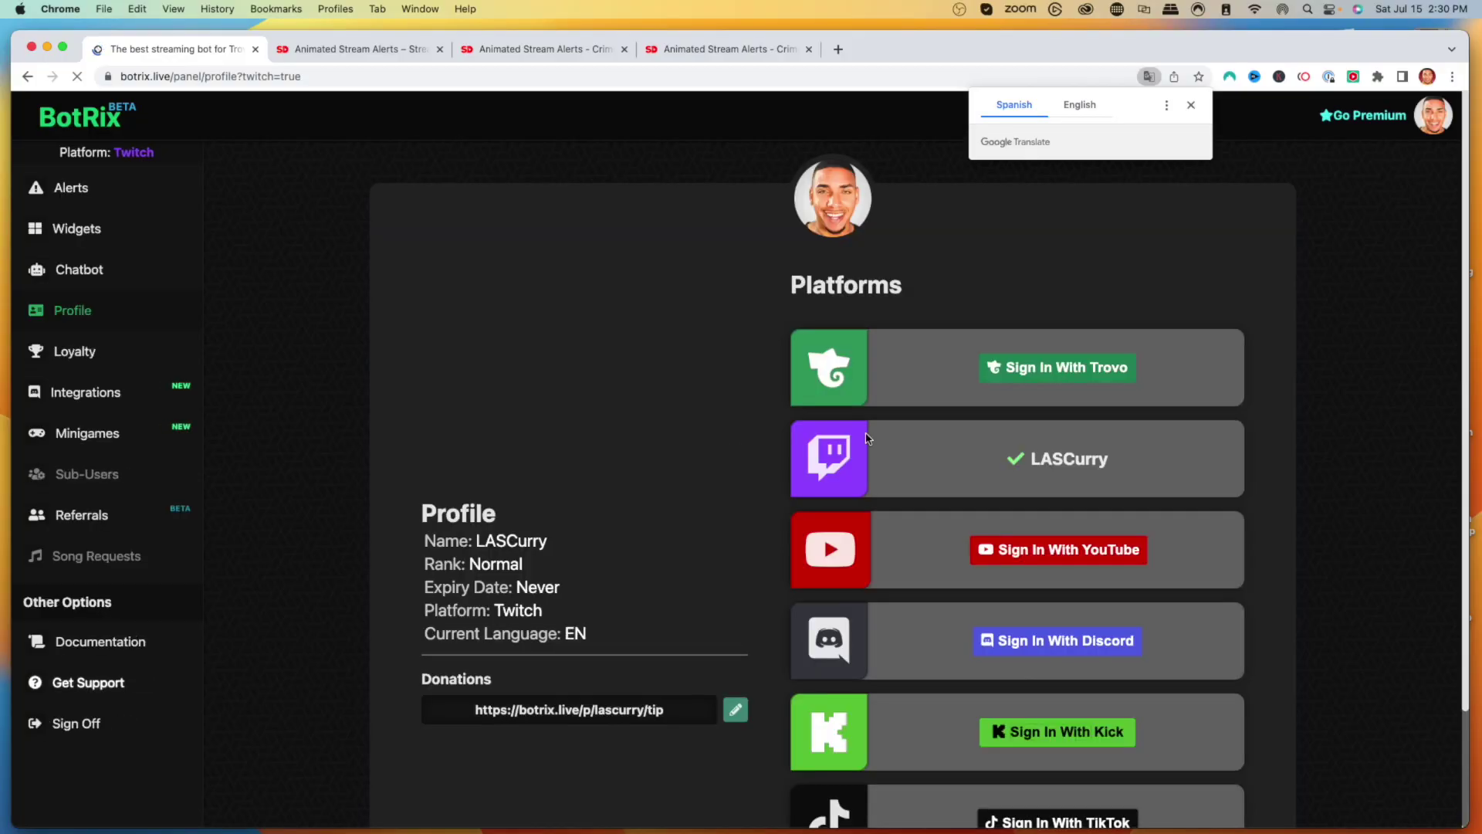
{"action": "scroll", "coordinate": [888, 745], "scroll_direction": "down", "scroll_amount": 2}
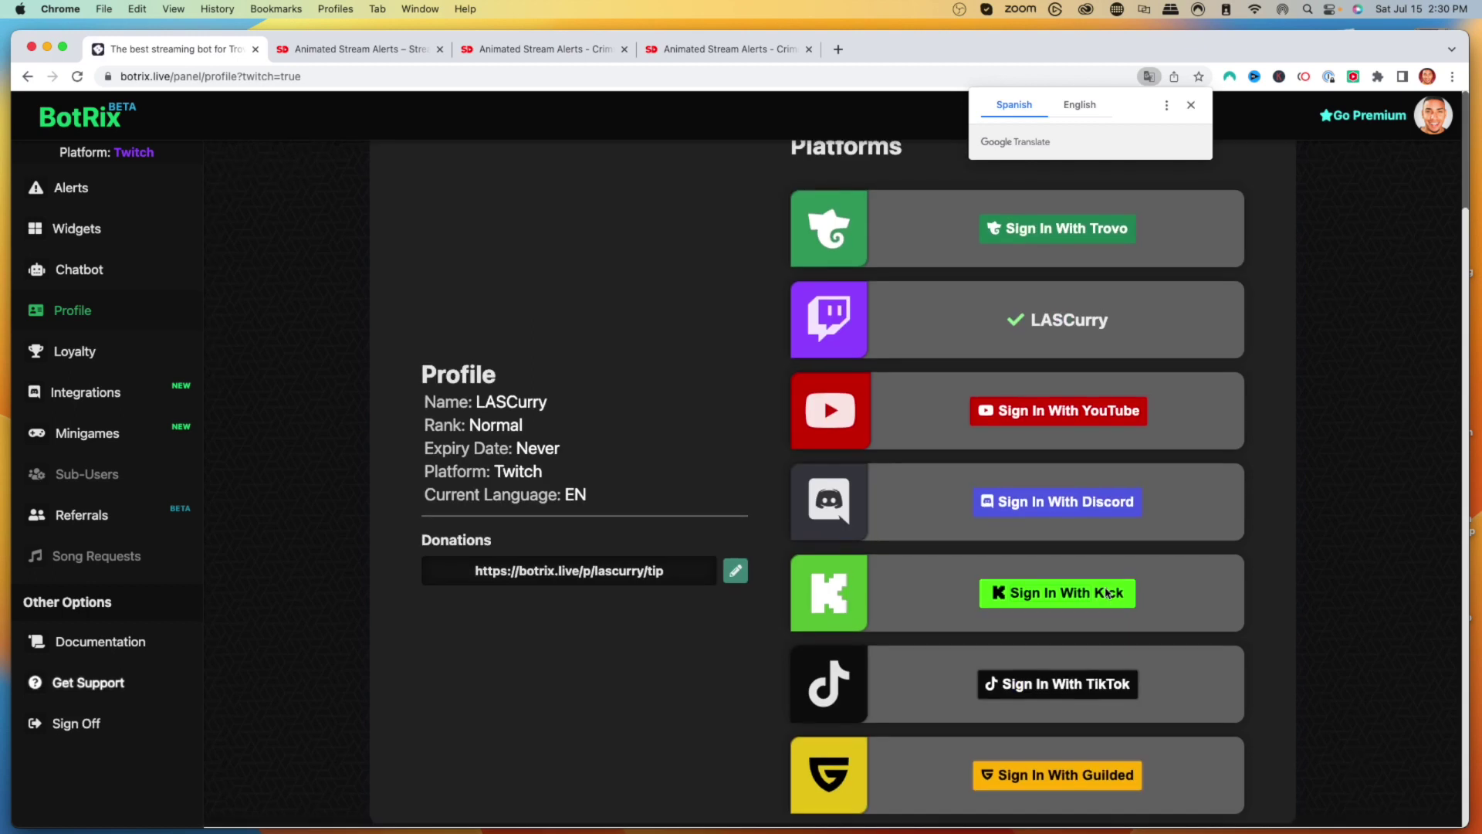
{"action": "left_click", "coordinate": [1099, 594]}
{"action": "left_click", "coordinate": [746, 449]}
{"action": "type", "text": "lascurry"}
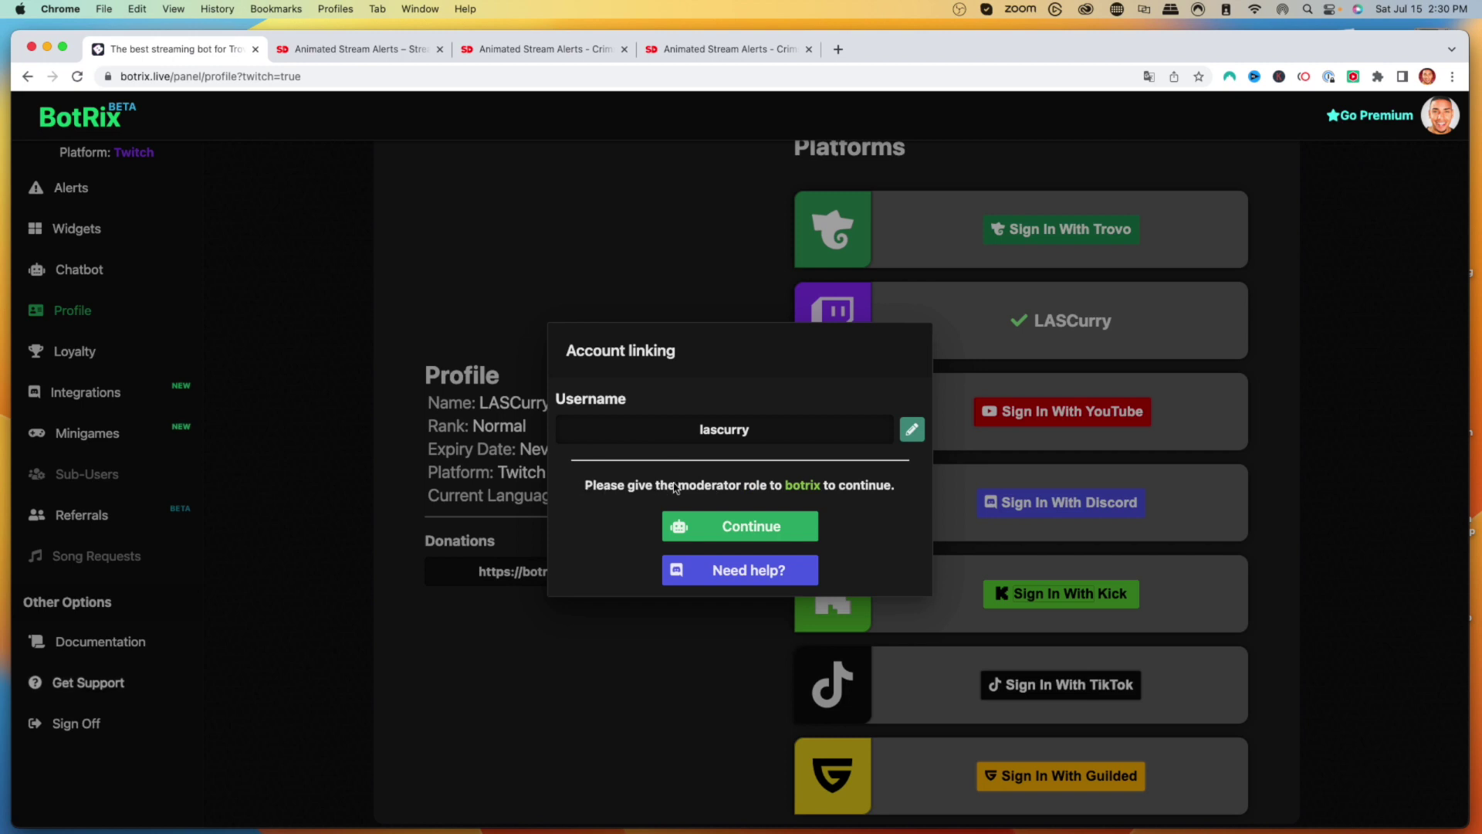
On Kick's Moderators page, search 'bo', pick BotRix and add it as moderator
{"action": "left_click", "coordinate": [742, 528]}
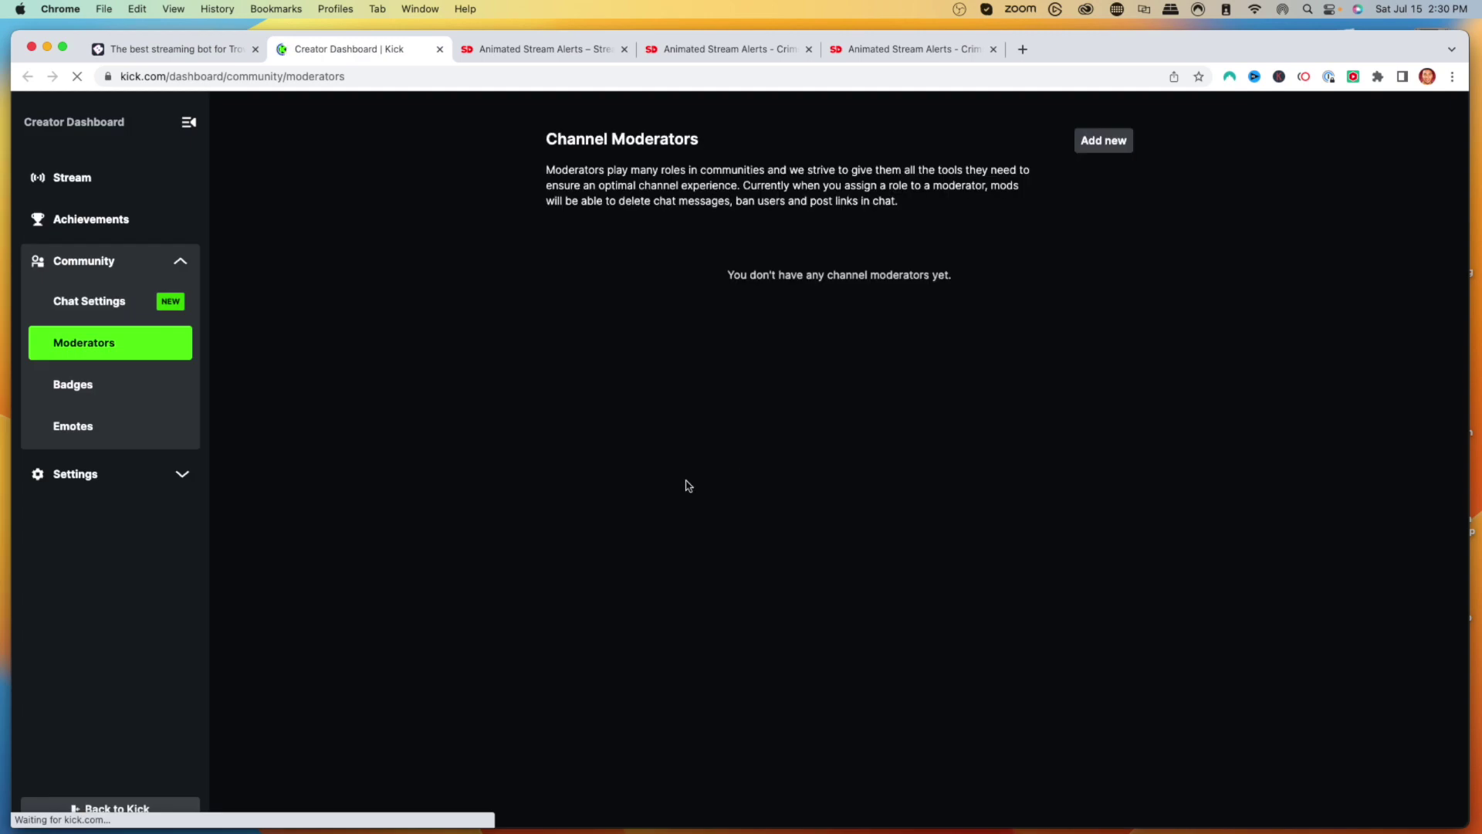
{"action": "left_click", "coordinate": [1105, 141]}
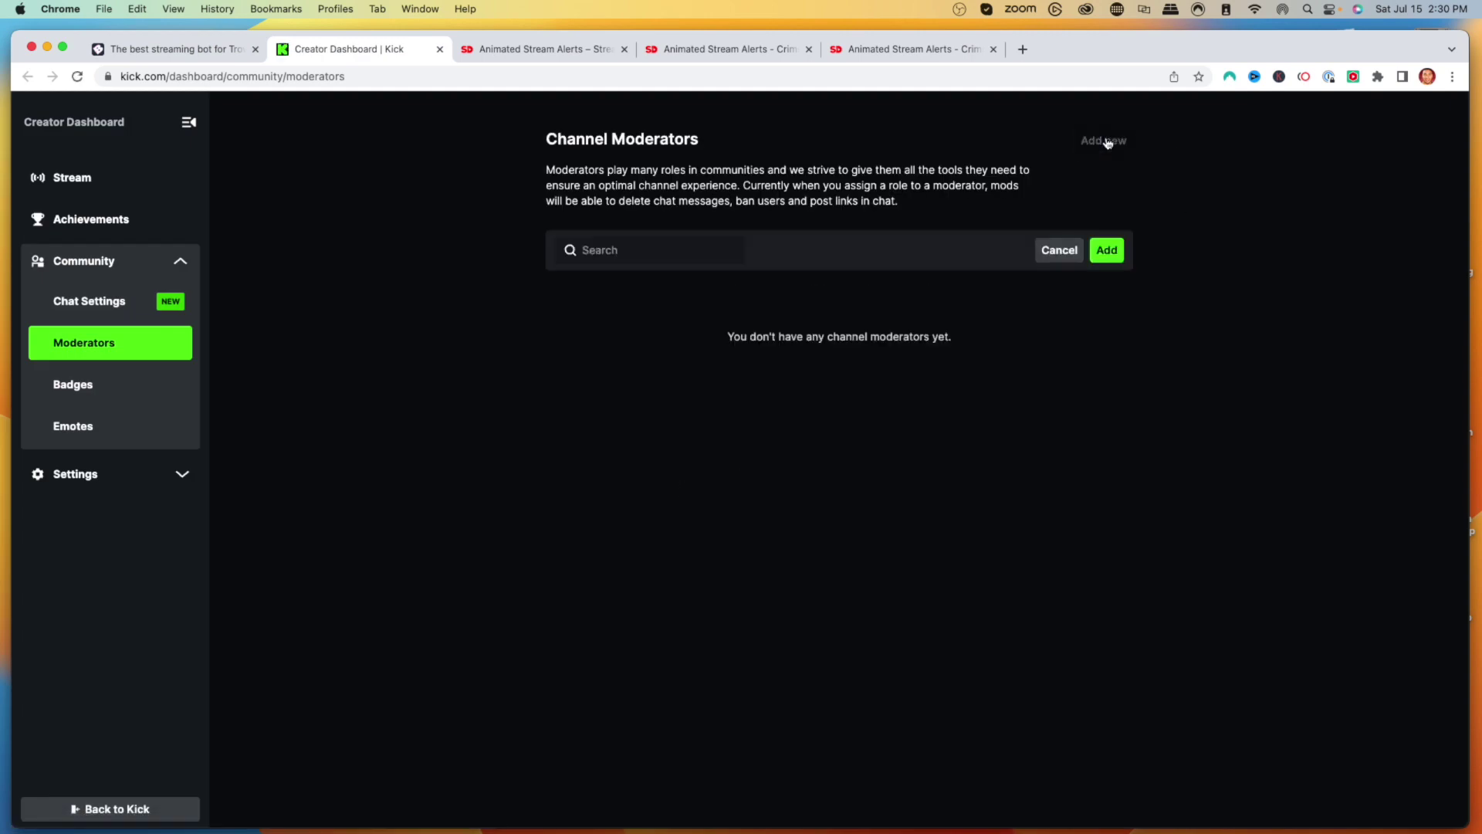
{"action": "left_click", "coordinate": [639, 253]}
{"action": "type", "text": "bot"}
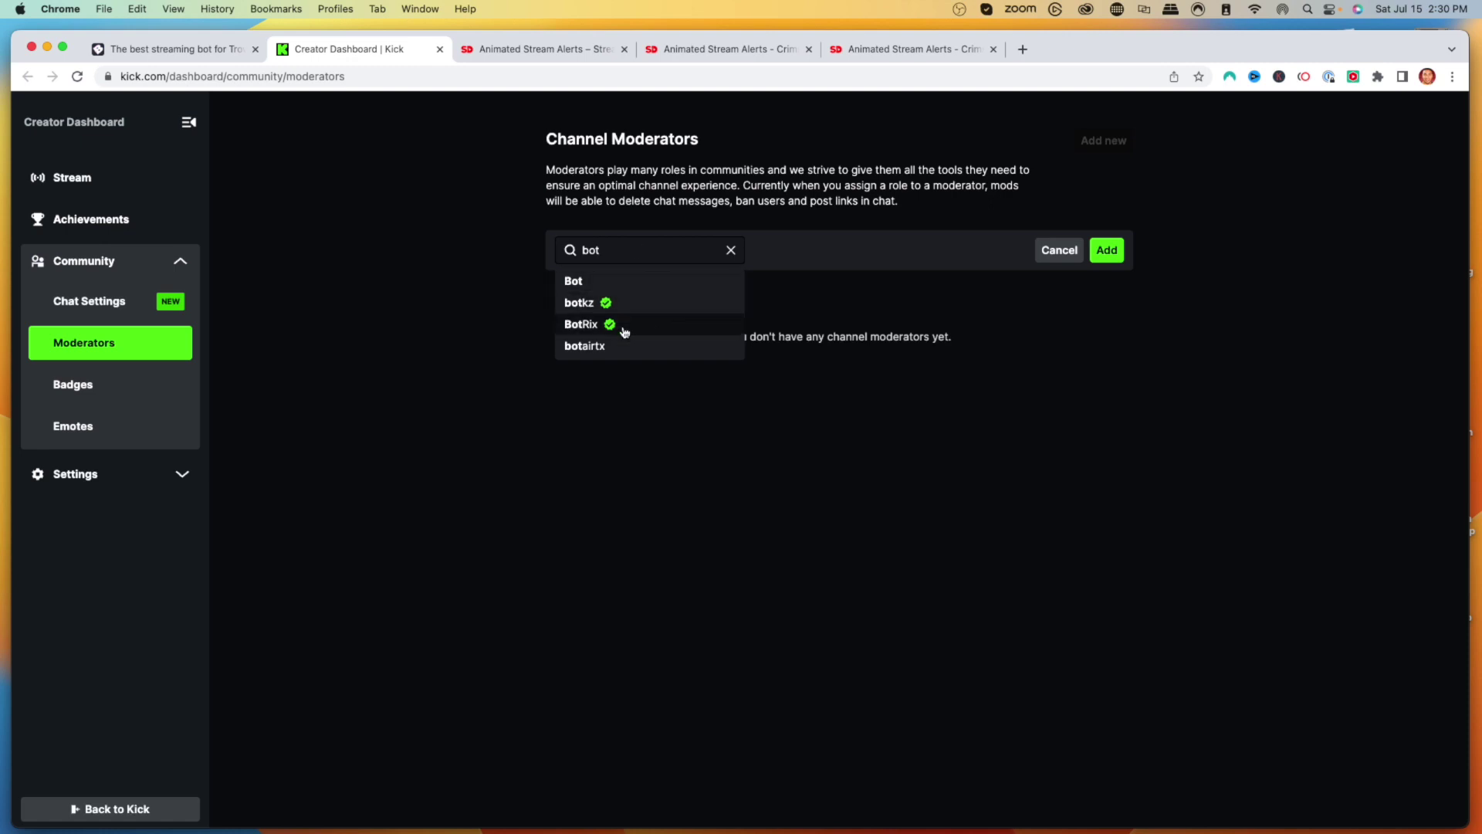
{"action": "left_click", "coordinate": [612, 324]}
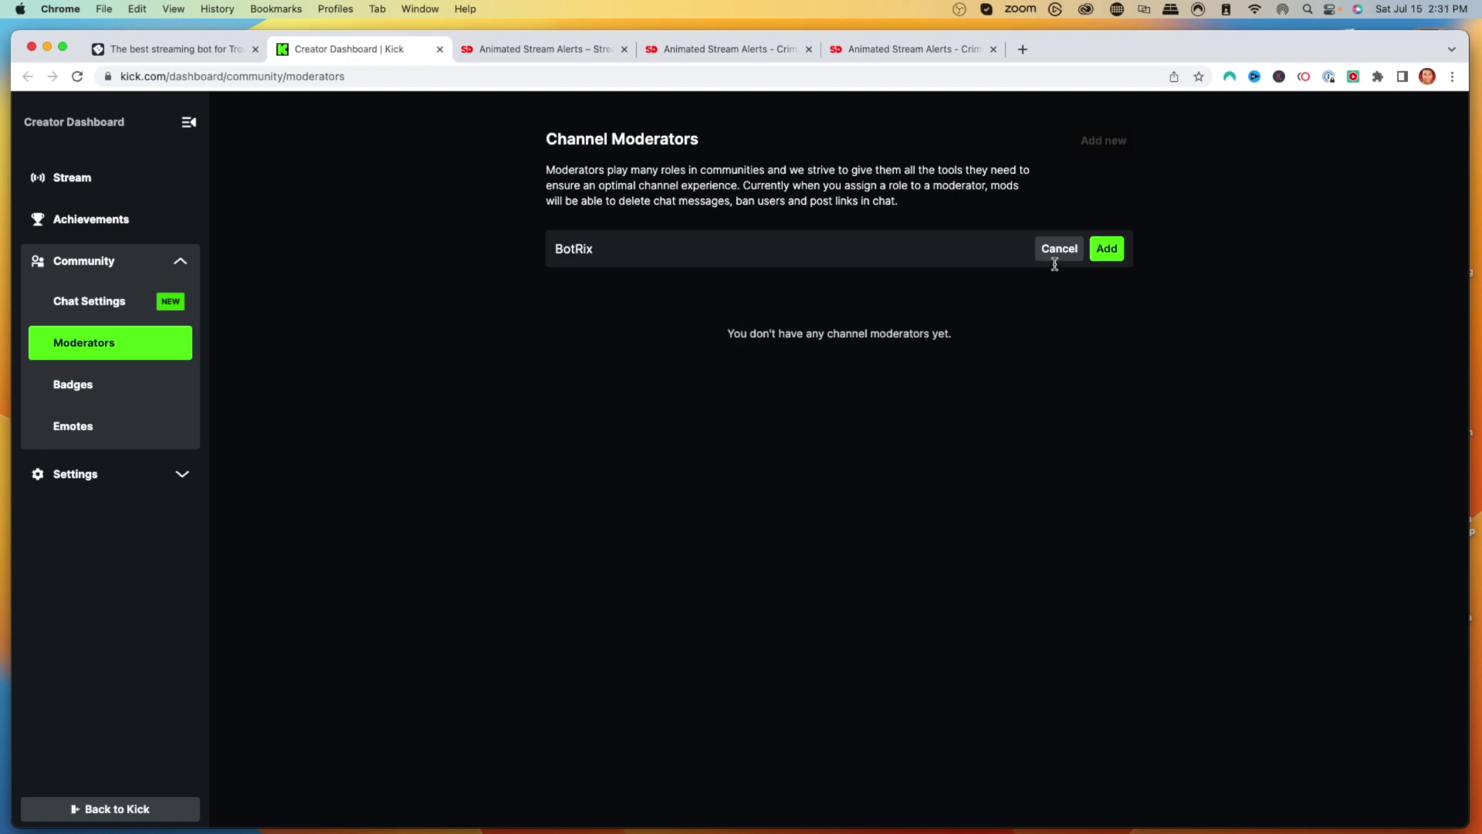
{"action": "left_click", "coordinate": [1095, 249]}
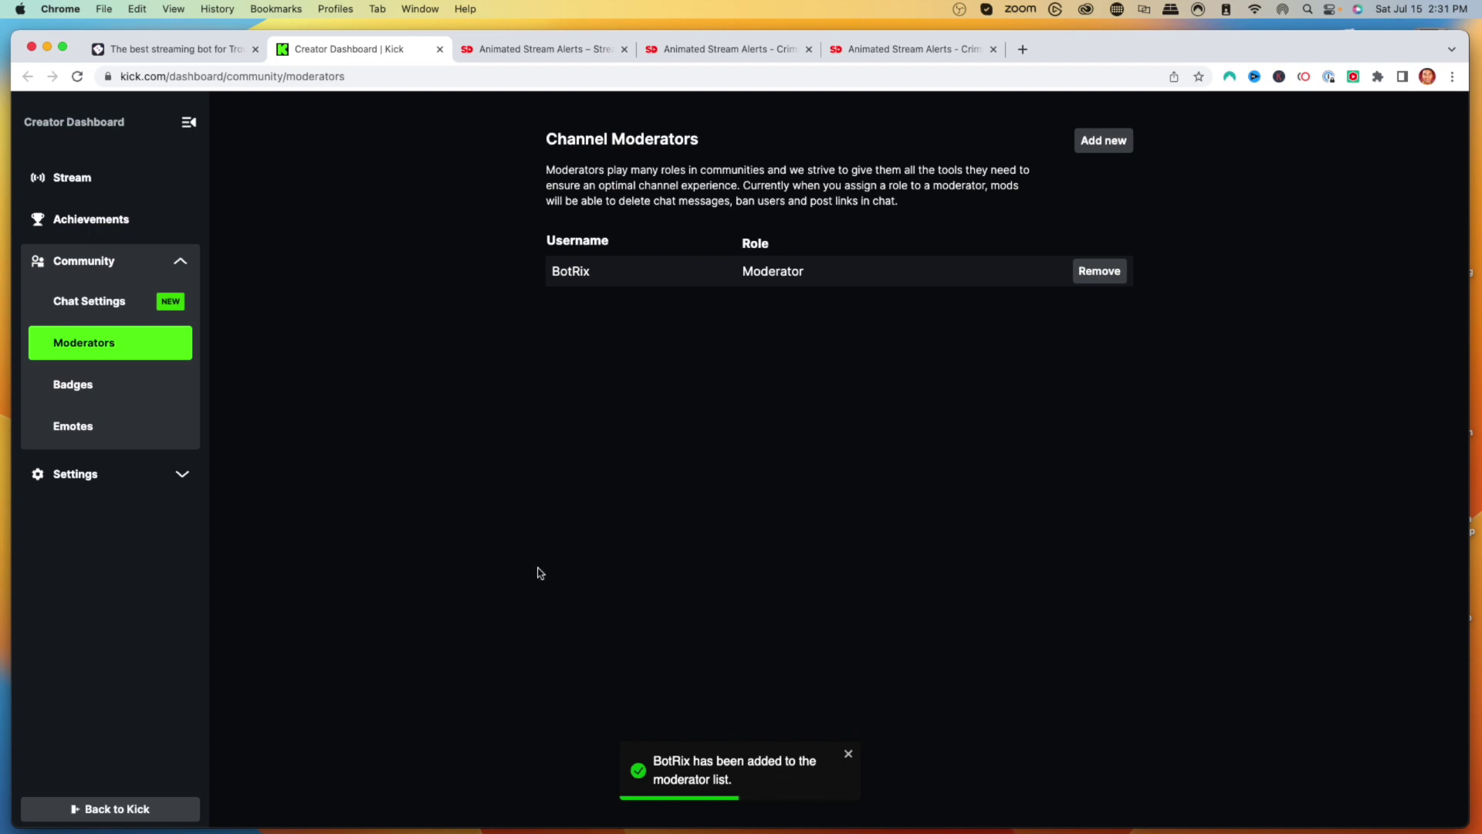
Copy the !link command and send it in the BotRix Kick chat to link lascurry
{"action": "left_click", "coordinate": [130, 51]}
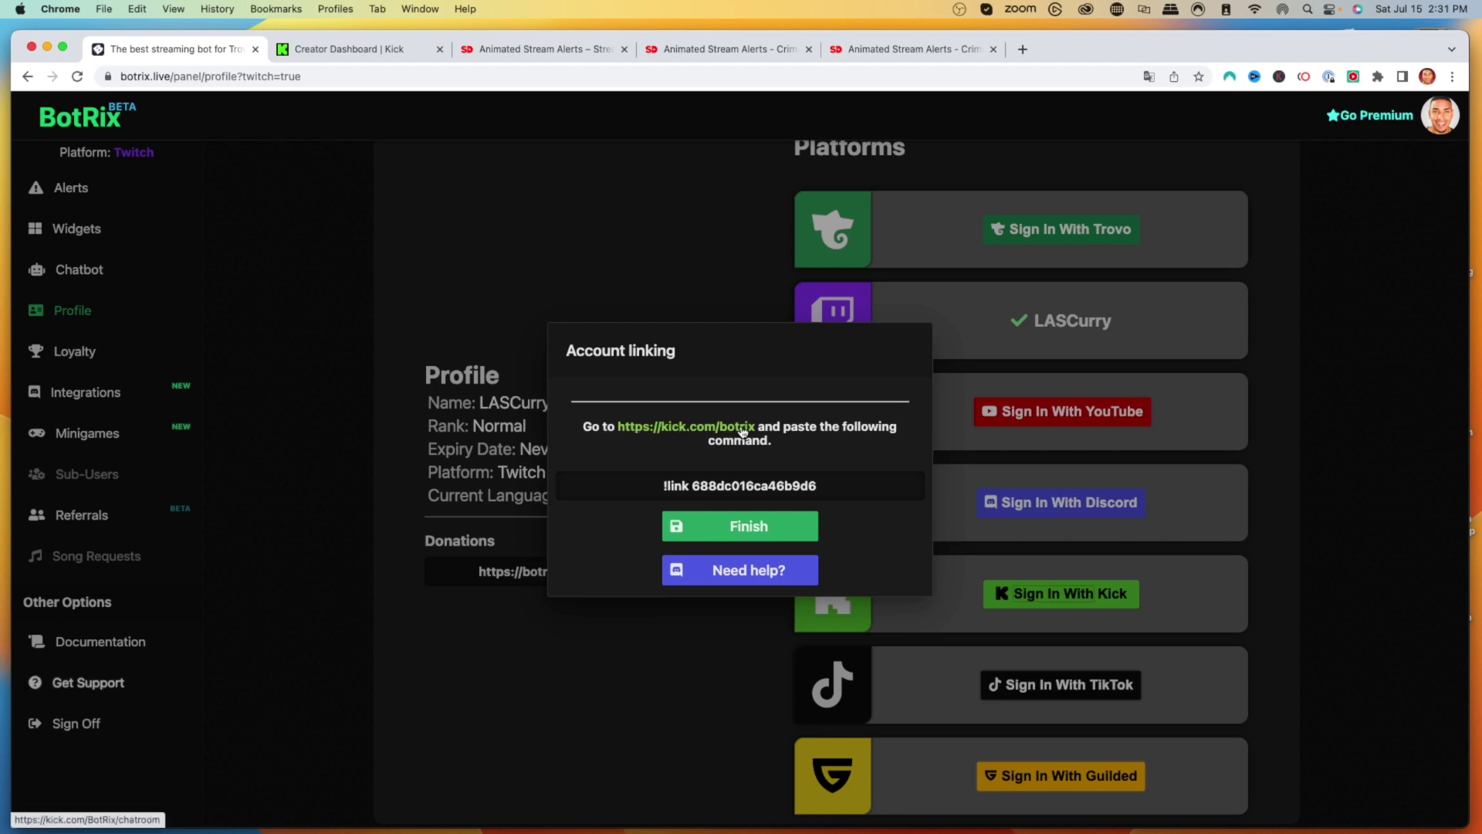
{"action": "left_click_drag", "start_coordinate": [827, 492], "coordinate": [628, 492]}
{"action": "key", "text": "super+c"}
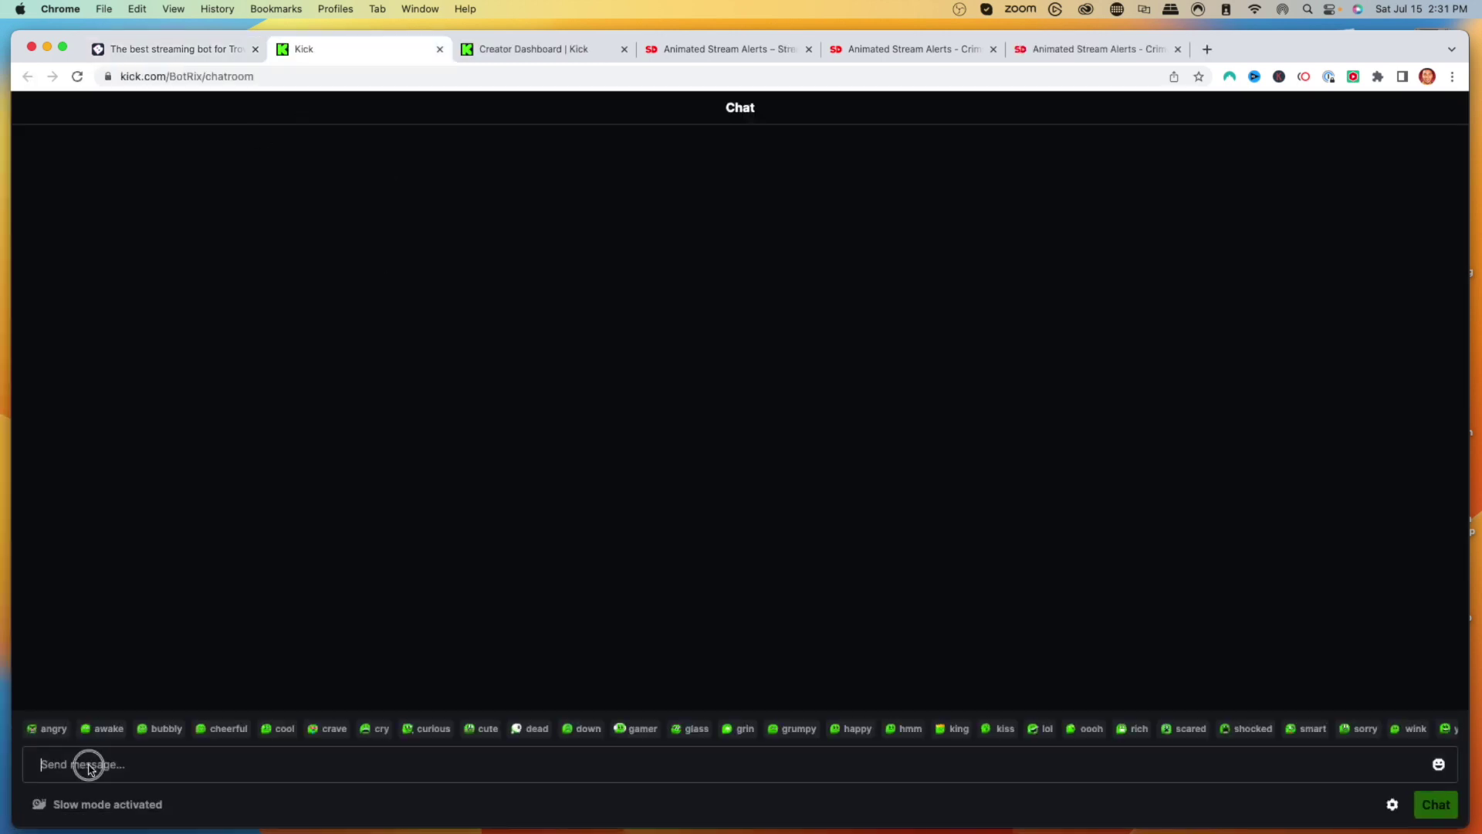
{"action": "key", "text": "super+v"}
{"action": "key", "text": "Return"}
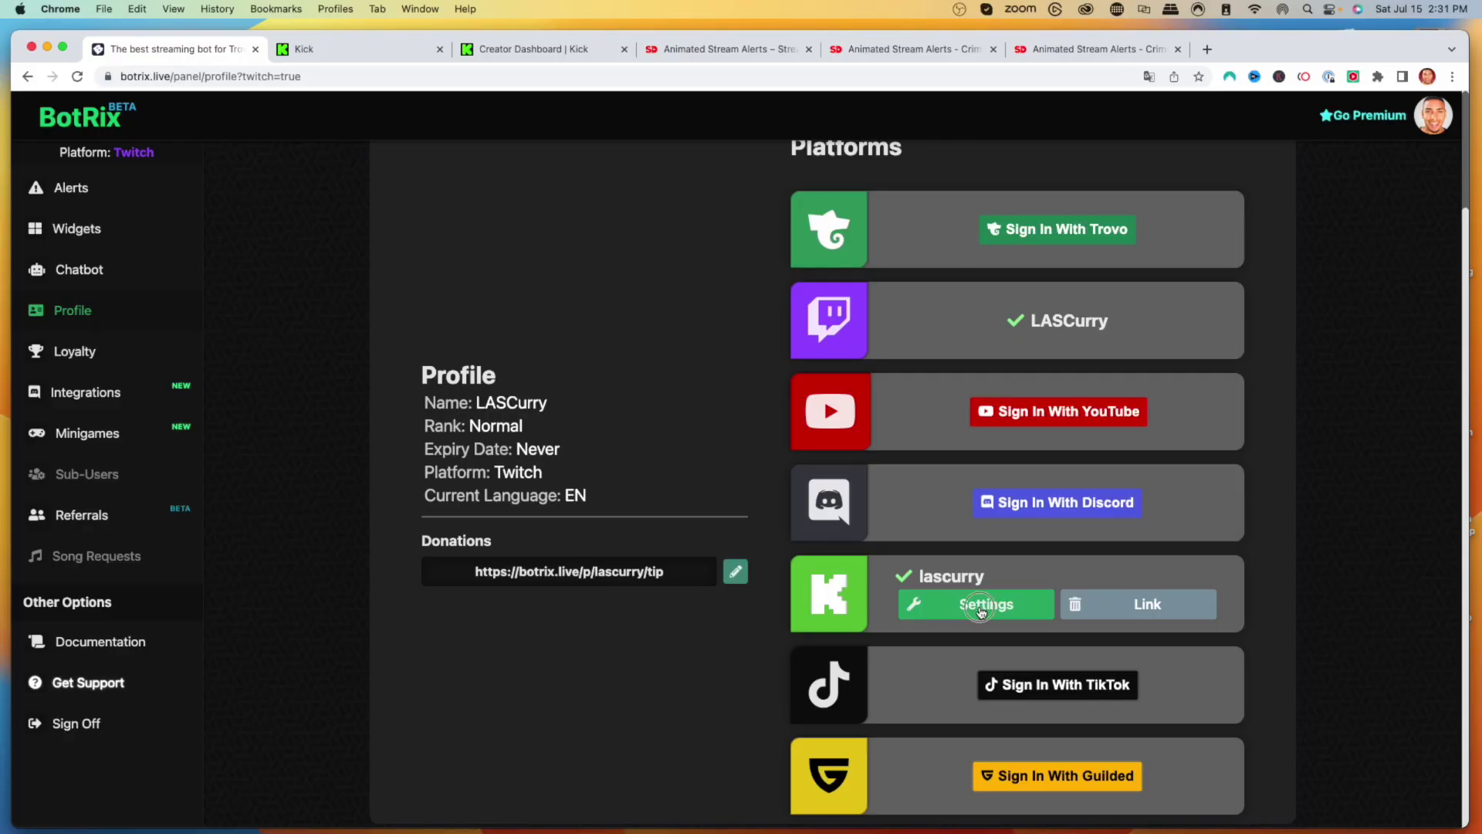
Open the Kick Alerts panel from the linked Kick account's Settings
{"action": "left_click", "coordinate": [981, 611]}
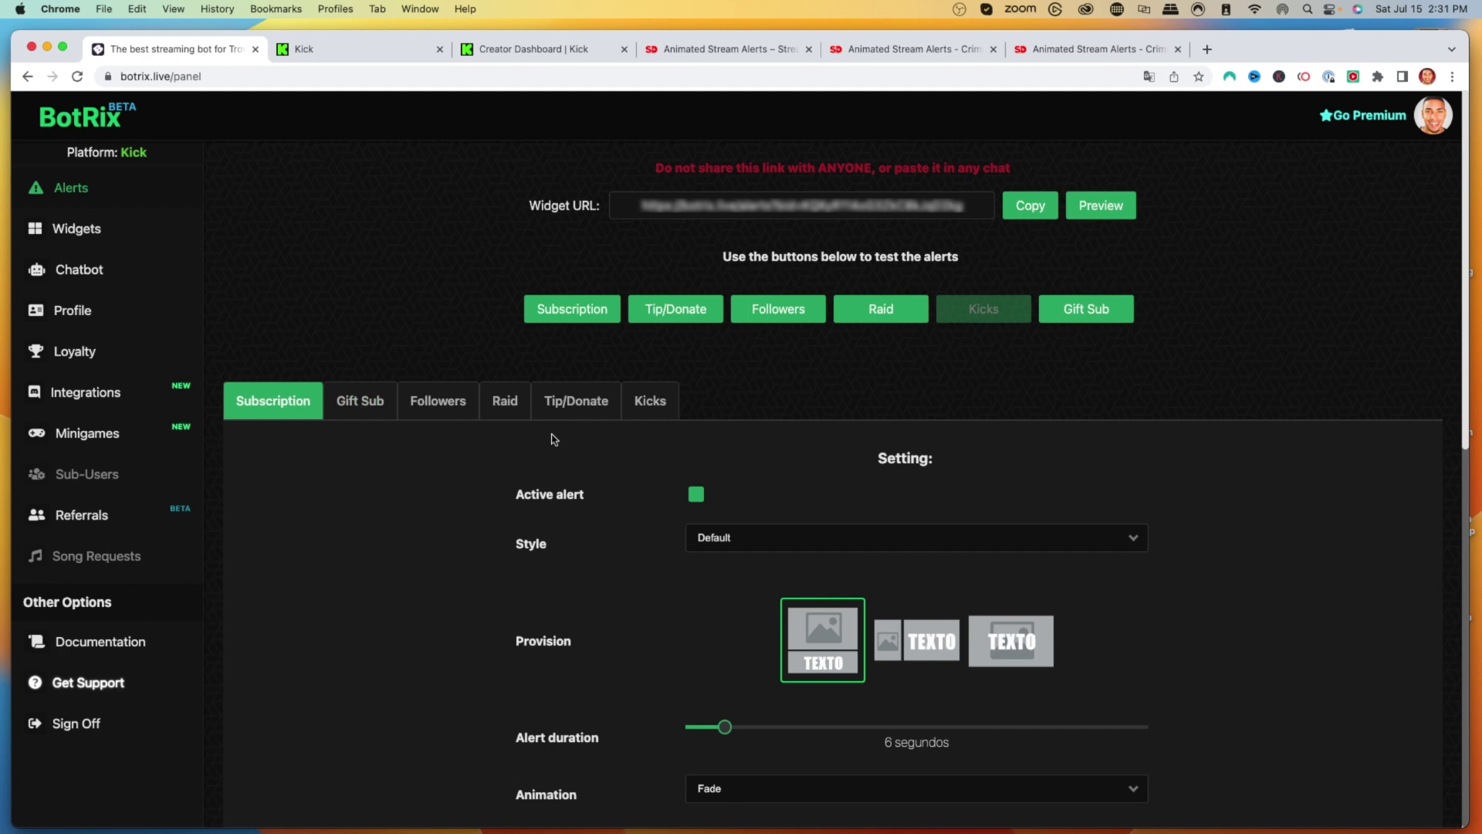
Show the Followers alert tab and review its animation, duration, volume and text settings
{"action": "left_click", "coordinate": [442, 396]}
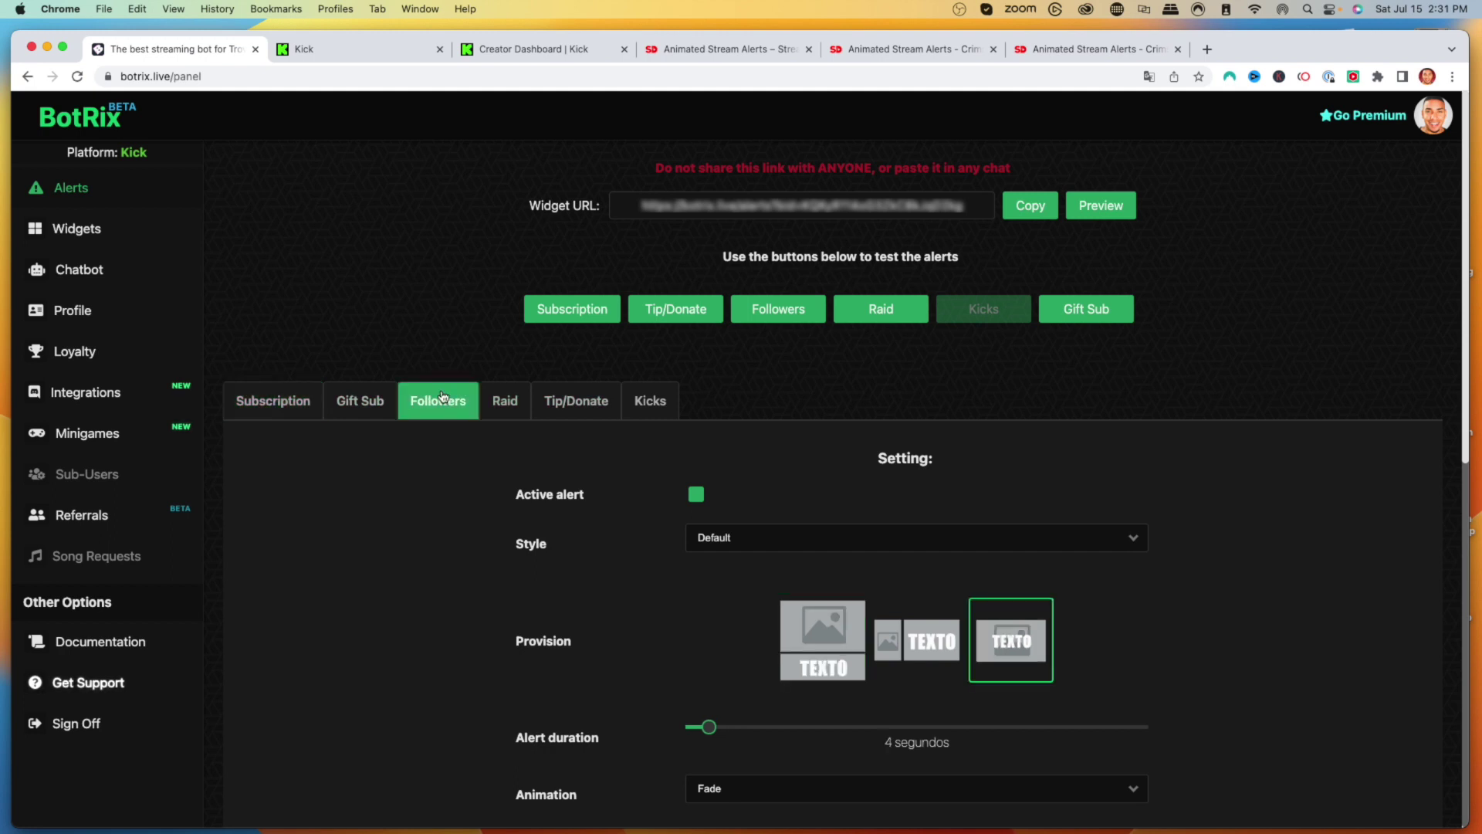
{"action": "scroll", "coordinate": [541, 484], "scroll_direction": "down", "scroll_amount": 2}
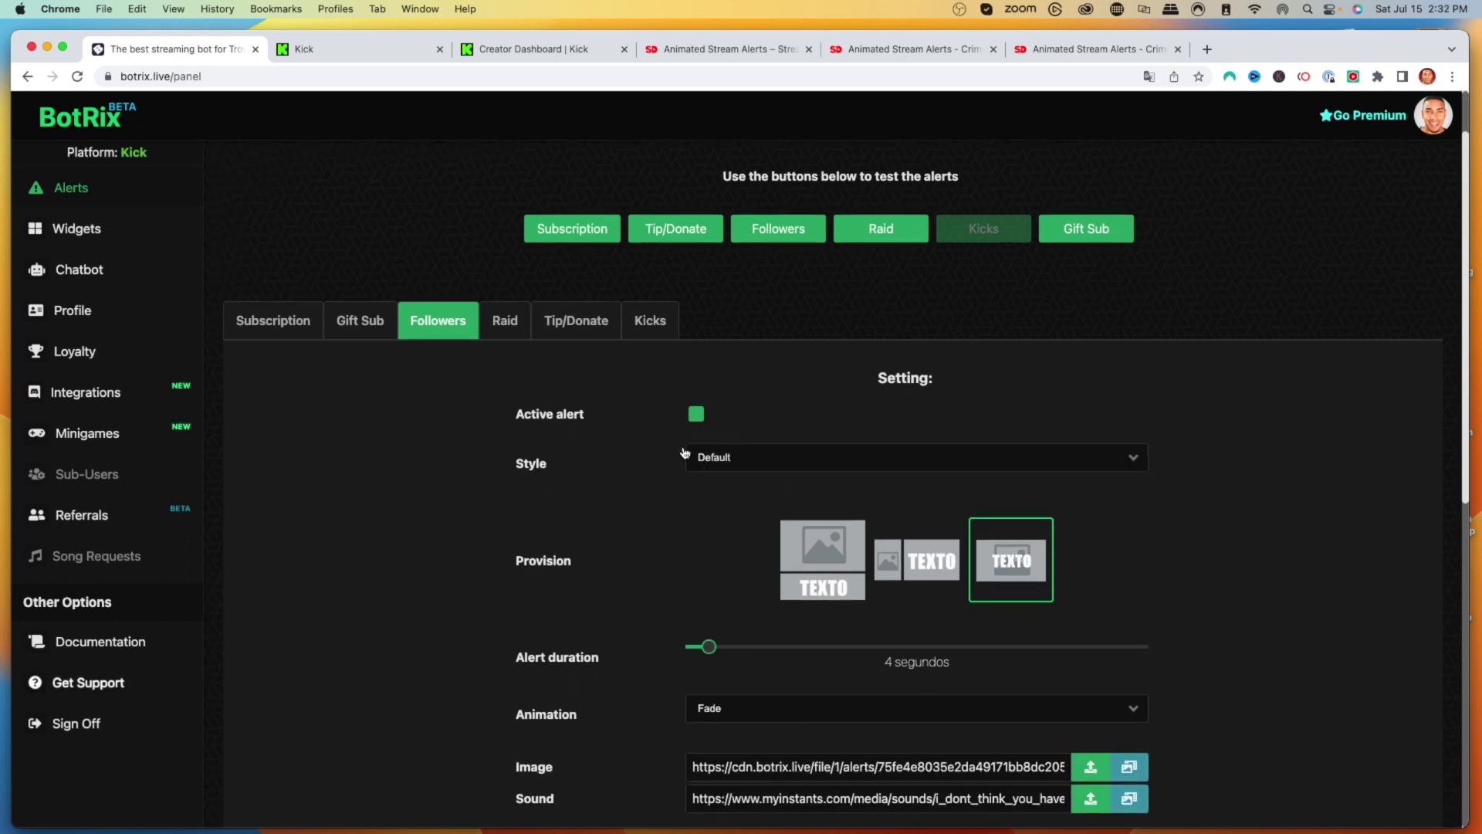
{"action": "scroll", "coordinate": [733, 467], "scroll_direction": "down", "scroll_amount": 2}
{"action": "scroll", "coordinate": [738, 463], "scroll_direction": "down", "scroll_amount": 3}
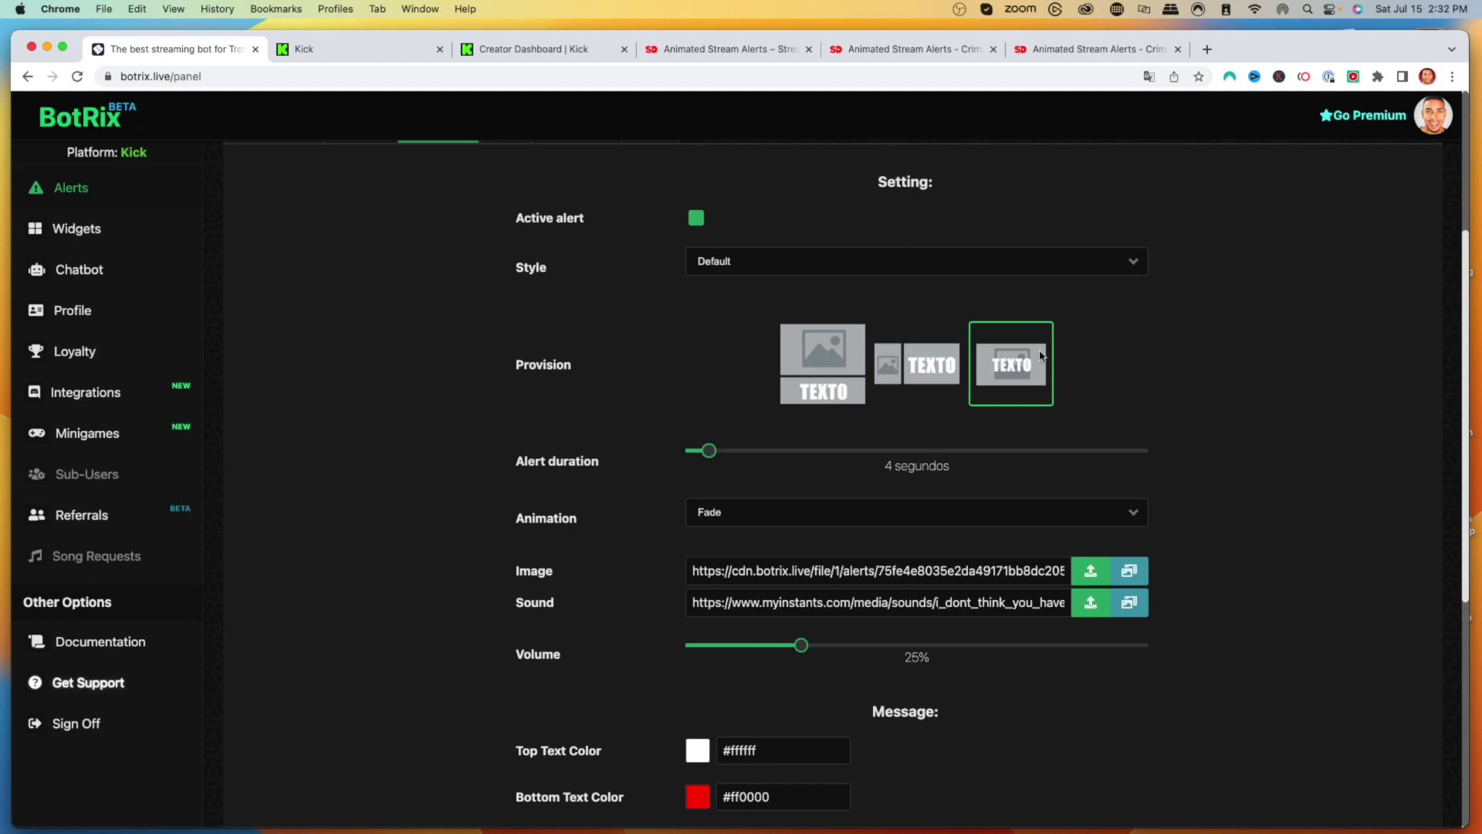
{"action": "scroll", "coordinate": [794, 407], "scroll_direction": "down", "scroll_amount": 3}
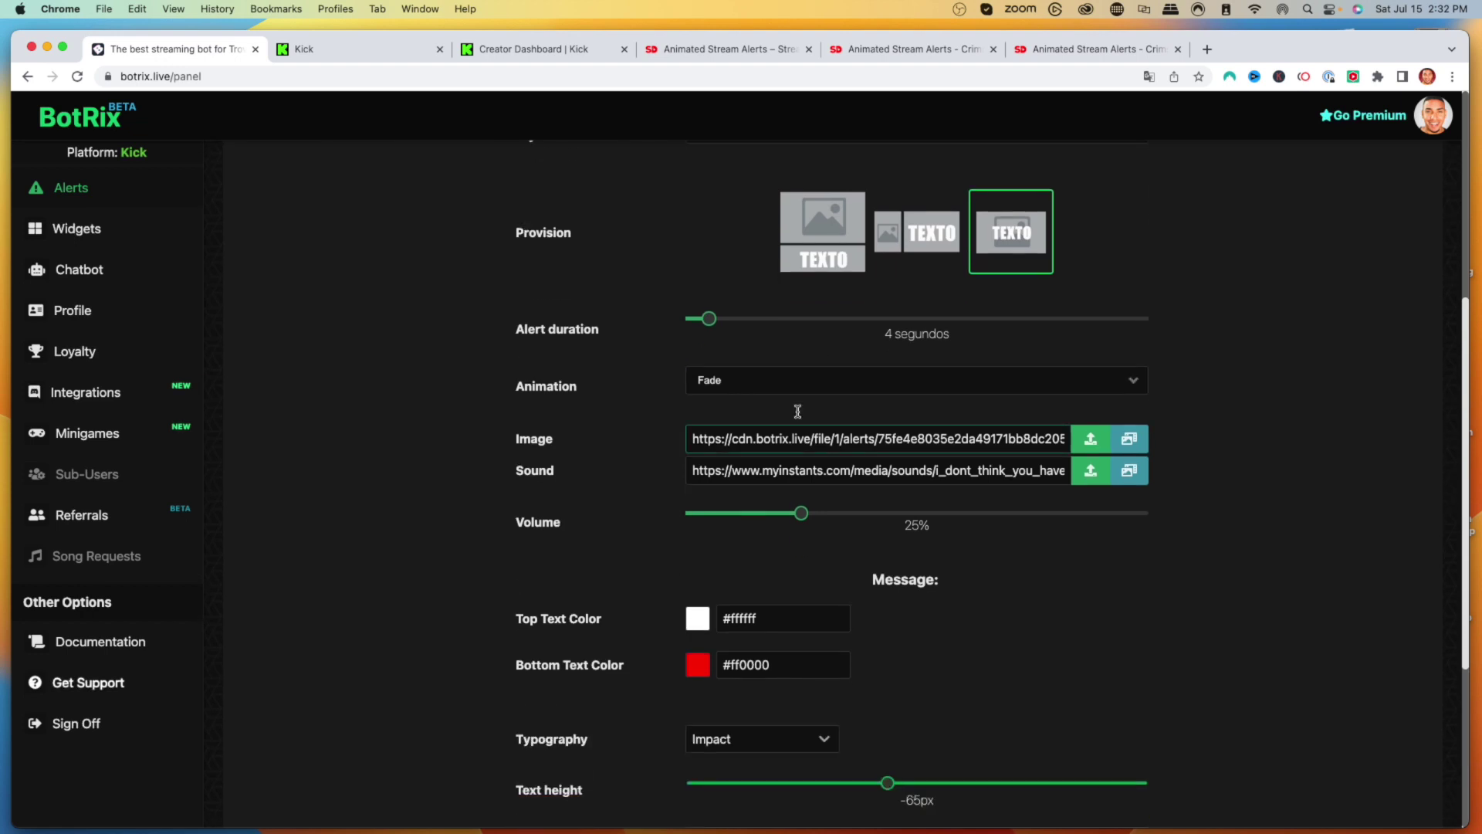
Browse the GIPHY alert image gallery, then switch to OBS Studio
{"action": "left_click", "coordinate": [1130, 443]}
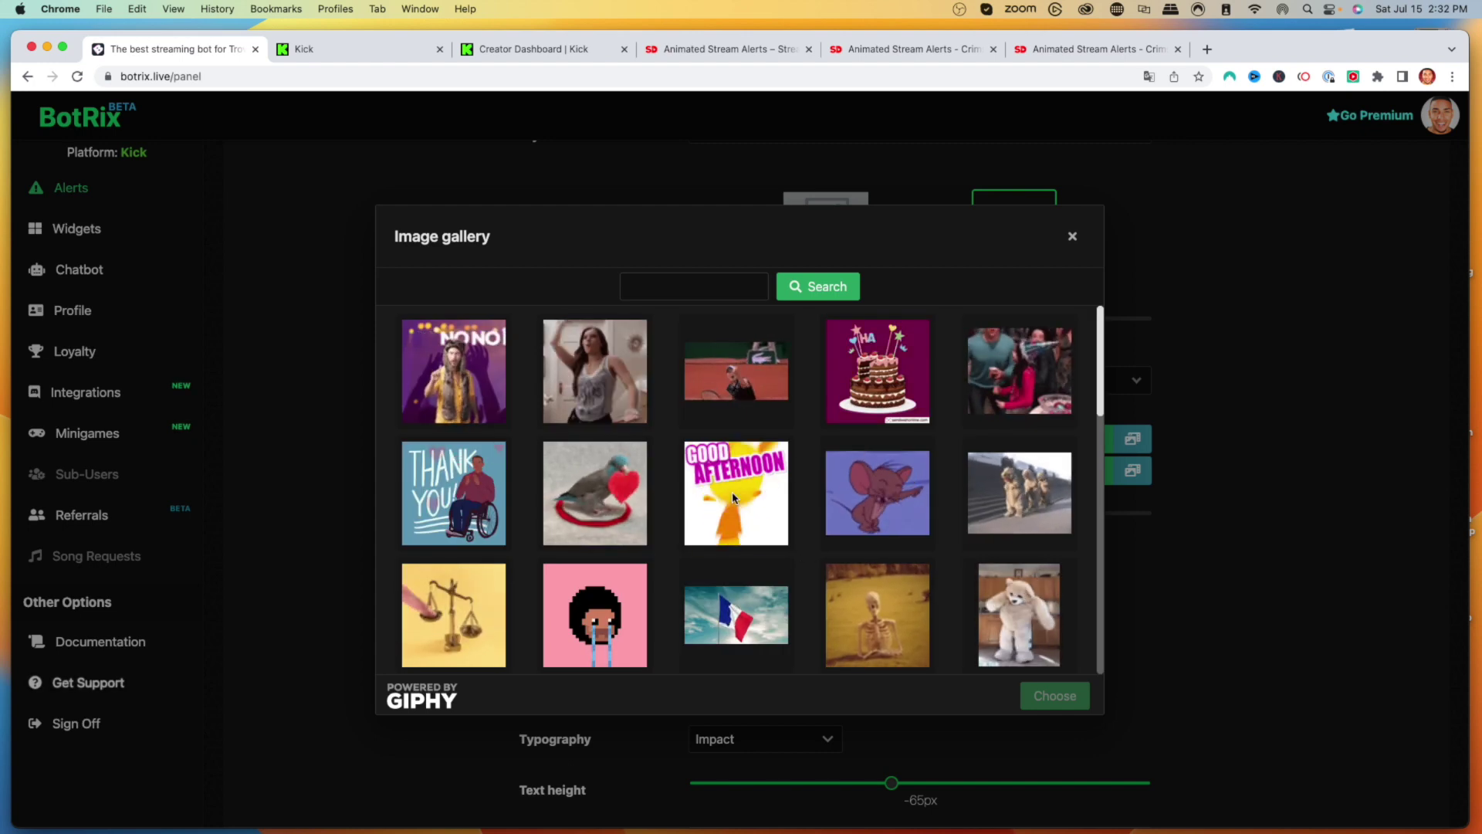
{"action": "scroll", "coordinate": [734, 498], "scroll_direction": "down", "scroll_amount": 5}
{"action": "scroll", "coordinate": [810, 474], "scroll_direction": "down", "scroll_amount": 2}
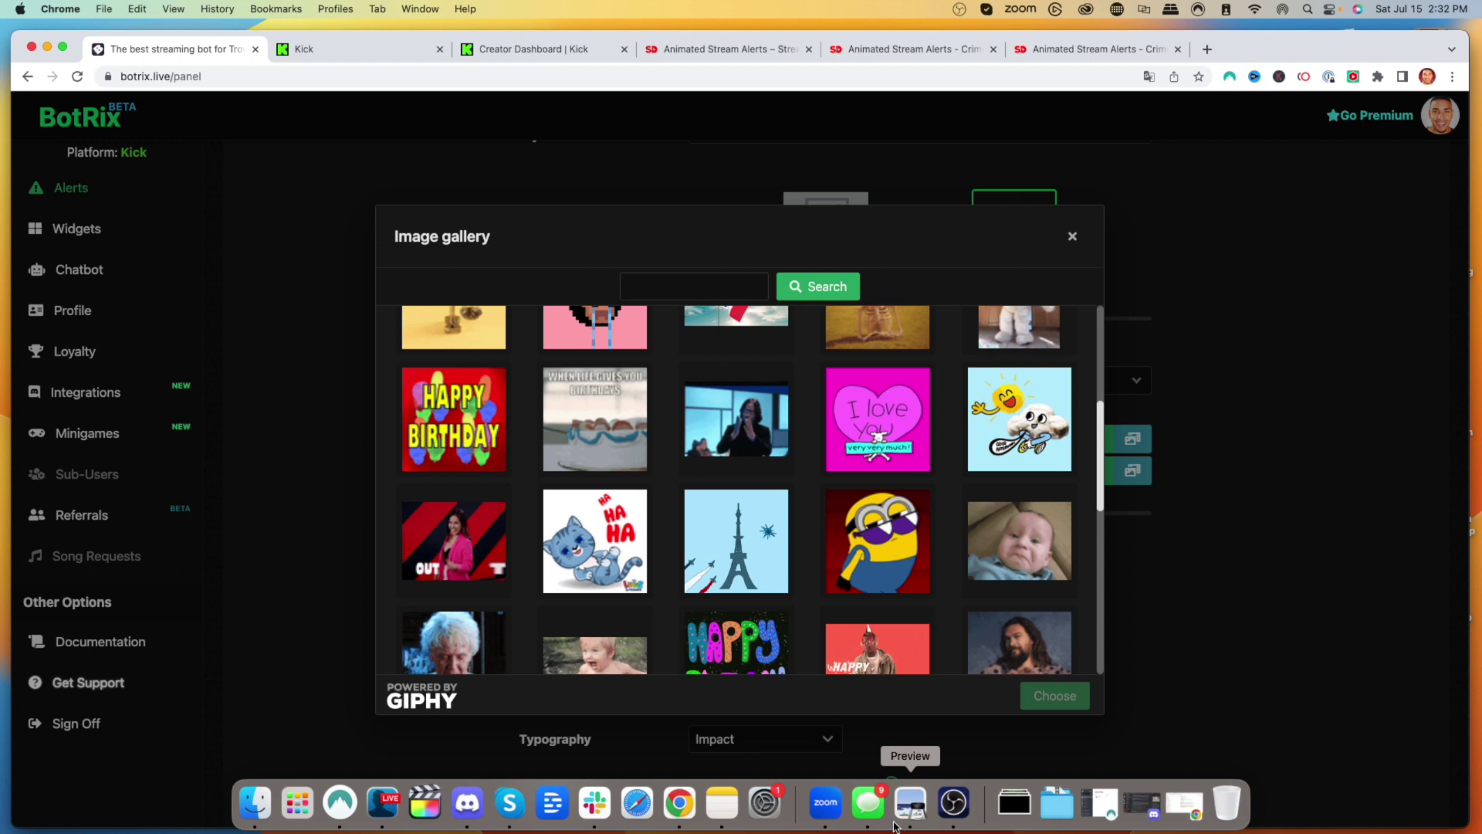
{"action": "left_click", "coordinate": [954, 803]}
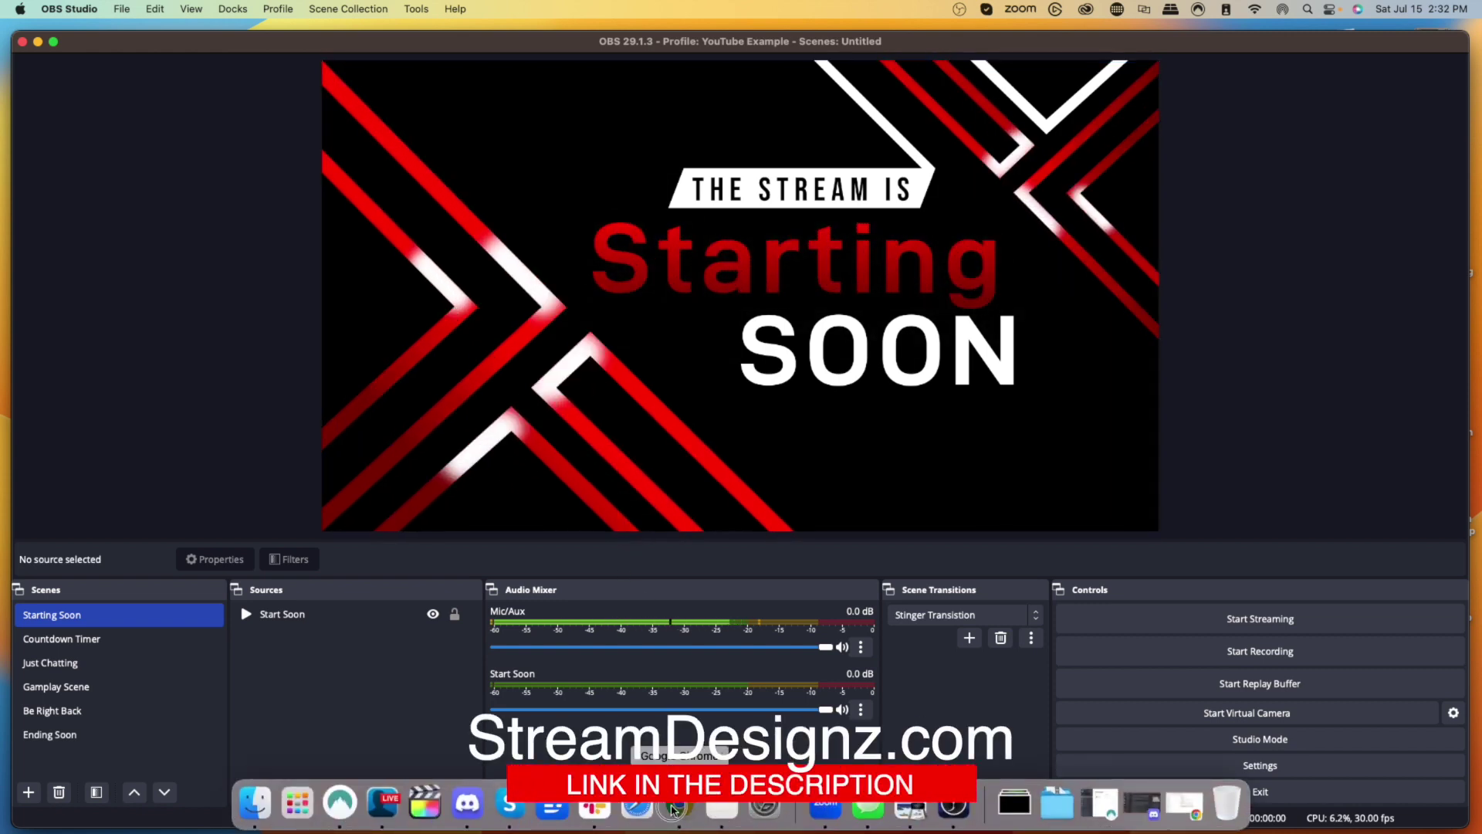
Browse the Stream Designz animated alerts page in Chrome
{"action": "left_click", "coordinate": [673, 809]}
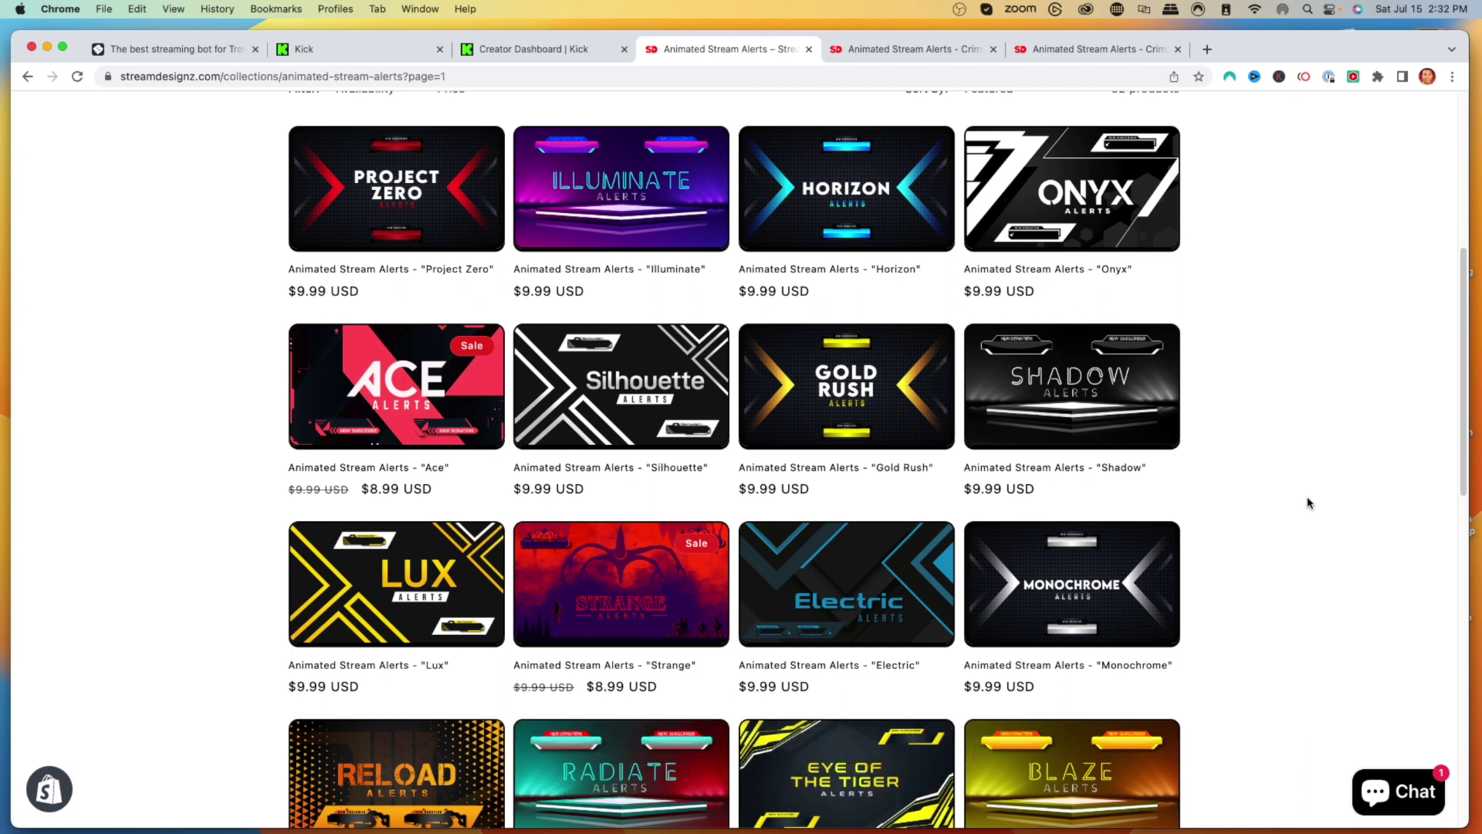
{"action": "scroll", "coordinate": [1049, 456], "scroll_direction": "down", "scroll_amount": 3}
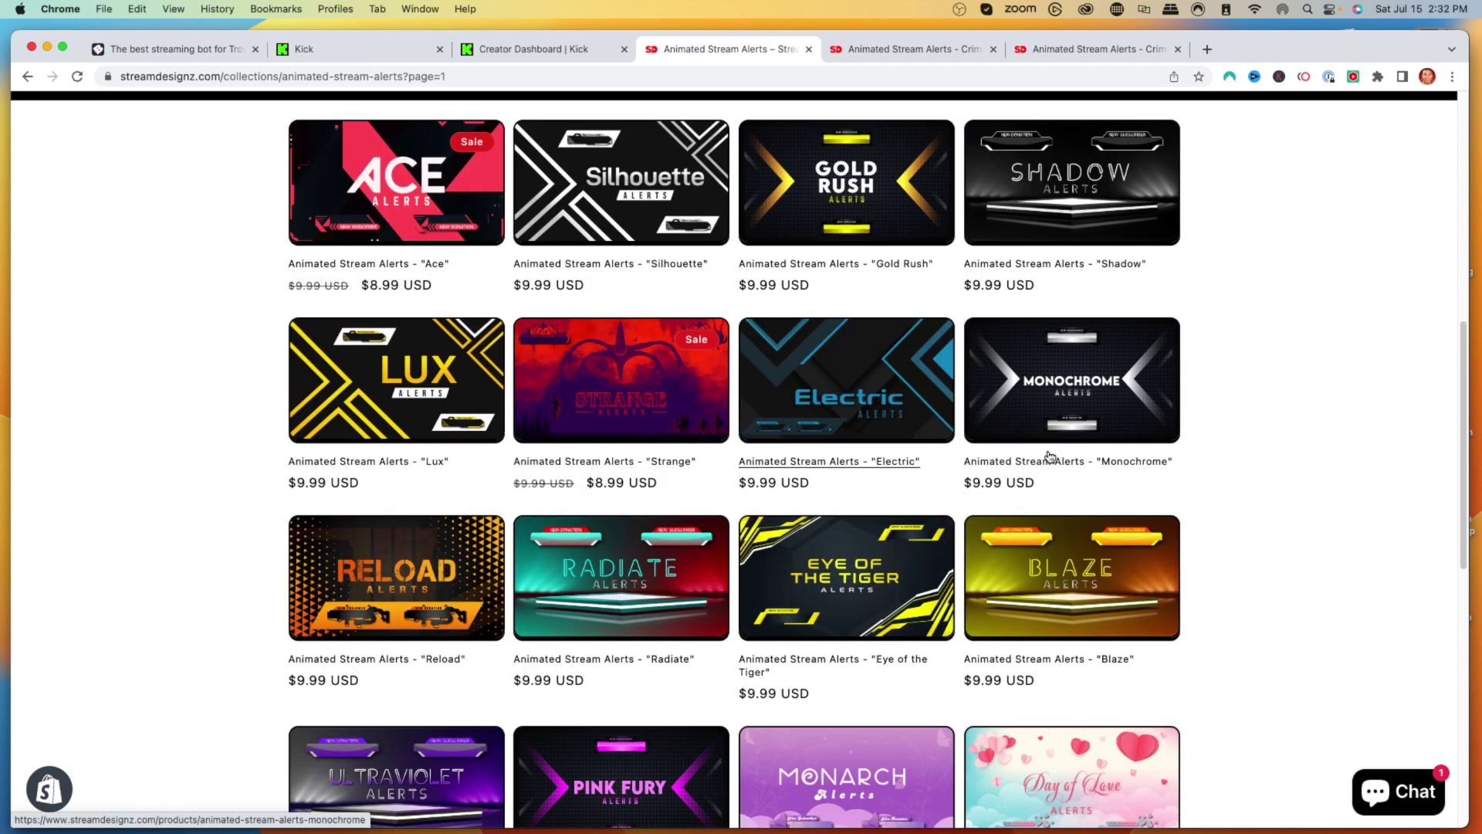
{"action": "scroll", "coordinate": [1050, 456], "scroll_direction": "down", "scroll_amount": 3}
{"action": "scroll", "coordinate": [725, 555], "scroll_direction": "up", "scroll_amount": 10}
{"action": "scroll", "coordinate": [828, 164], "scroll_direction": "up", "scroll_amount": 5}
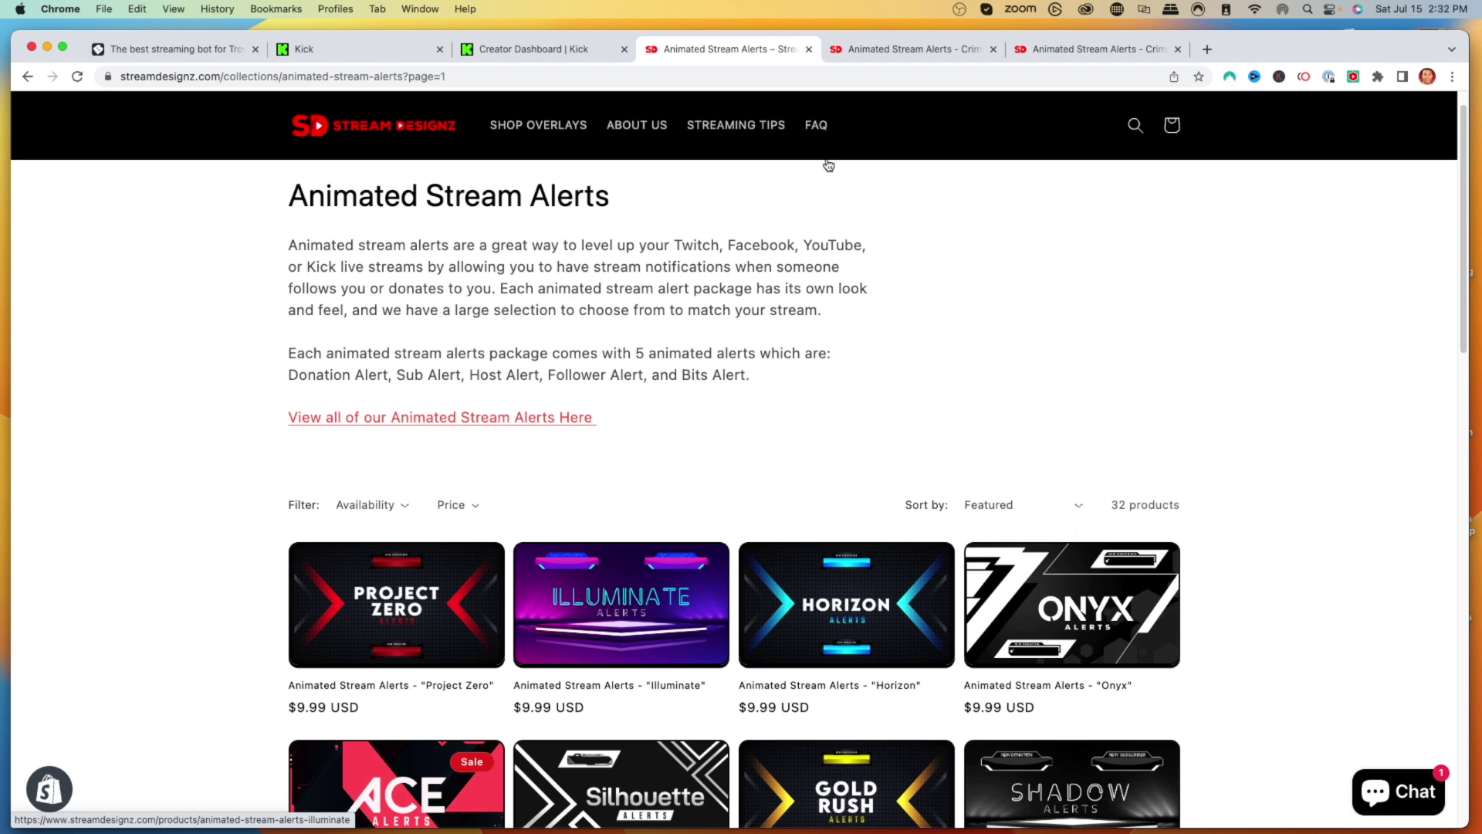
Preview the Crimson alerts pack pages, then close BotRix's image gallery
{"action": "left_click", "coordinate": [886, 48]}
{"action": "left_click", "coordinate": [1037, 52]}
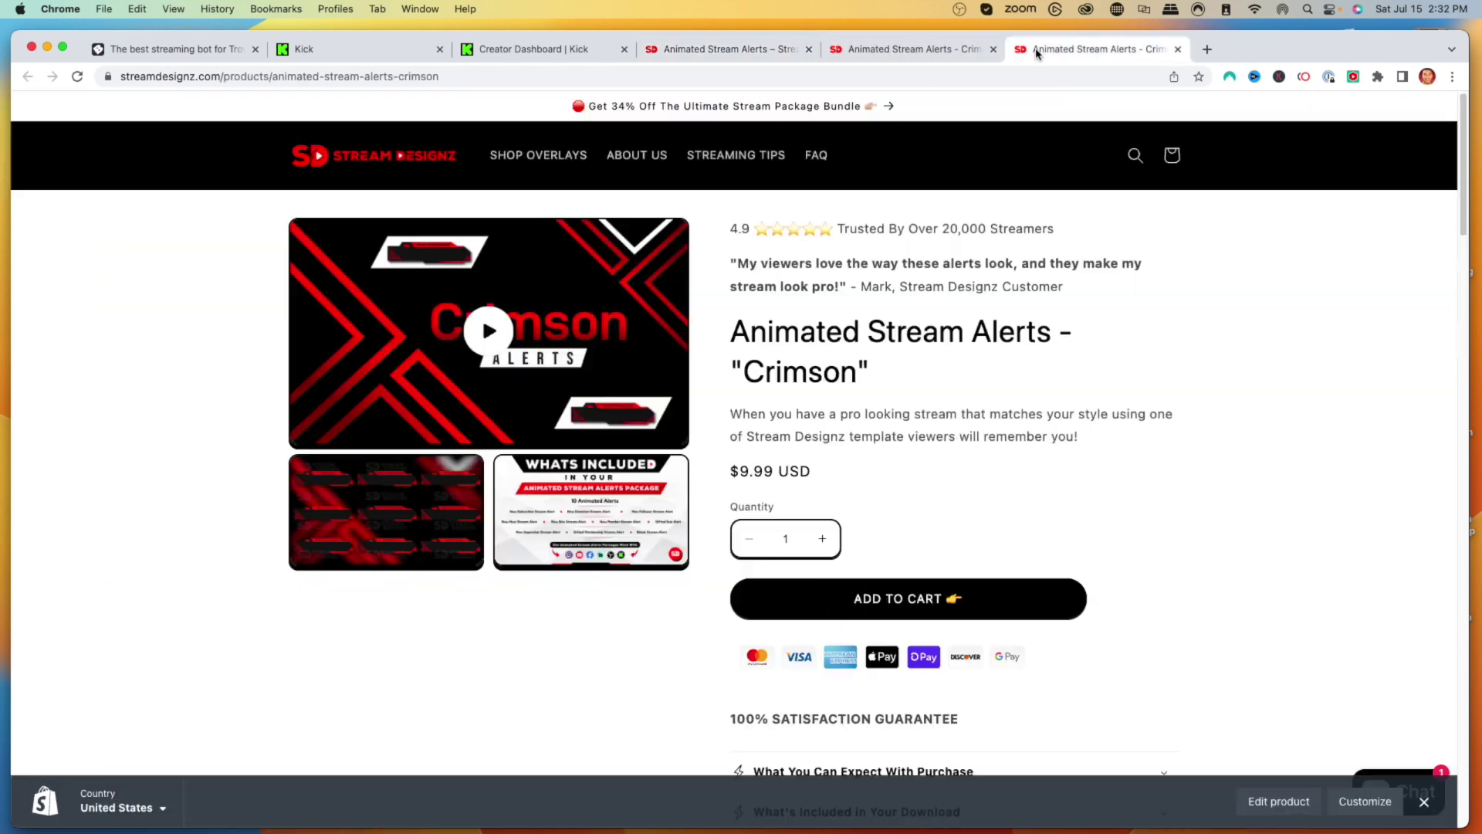
{"action": "left_click", "coordinate": [886, 48]}
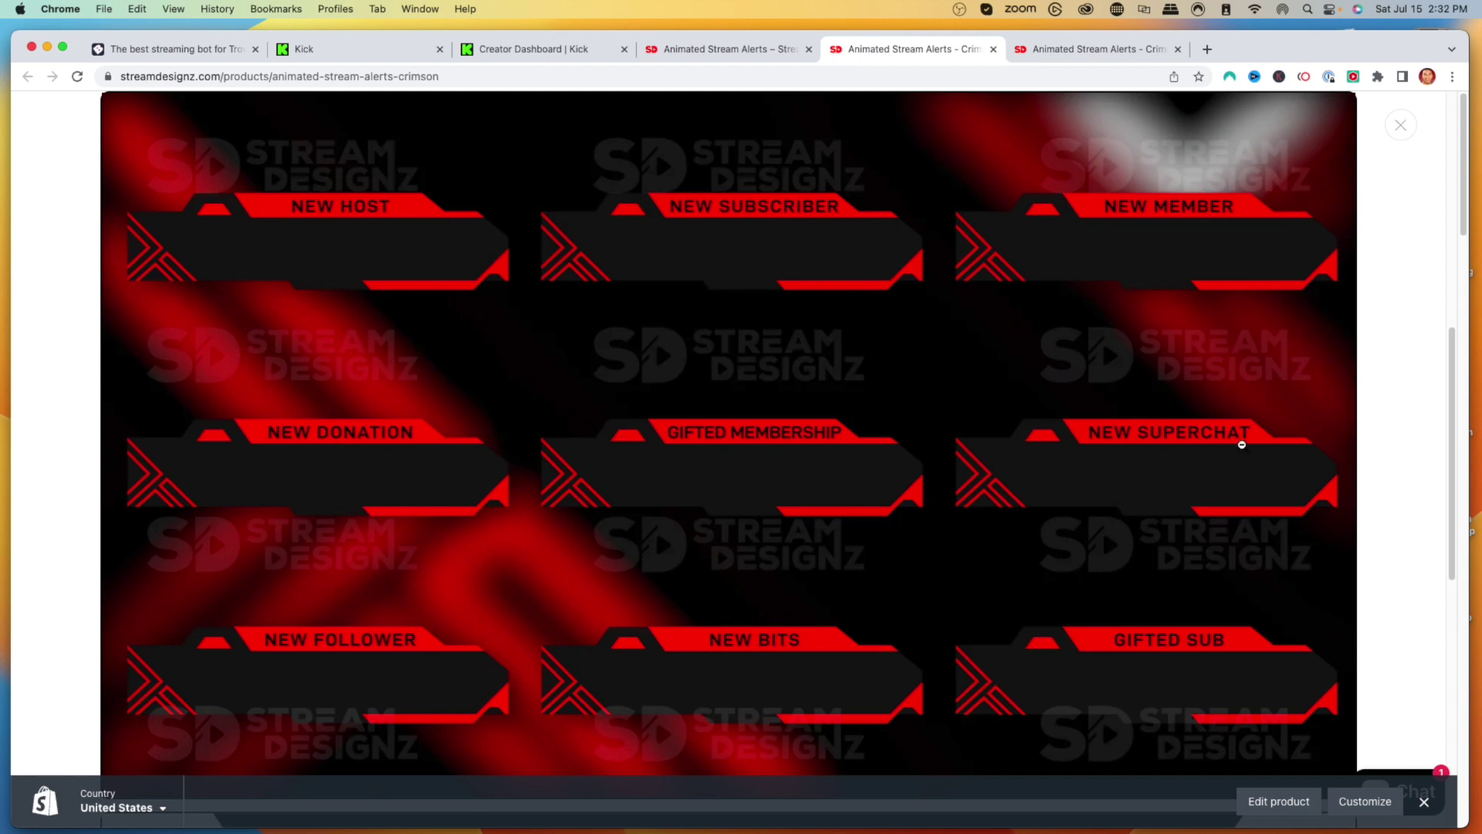
{"action": "scroll", "coordinate": [211, 514], "scroll_direction": "up", "scroll_amount": 1}
{"action": "scroll", "coordinate": [424, 542], "scroll_direction": "up", "scroll_amount": 1}
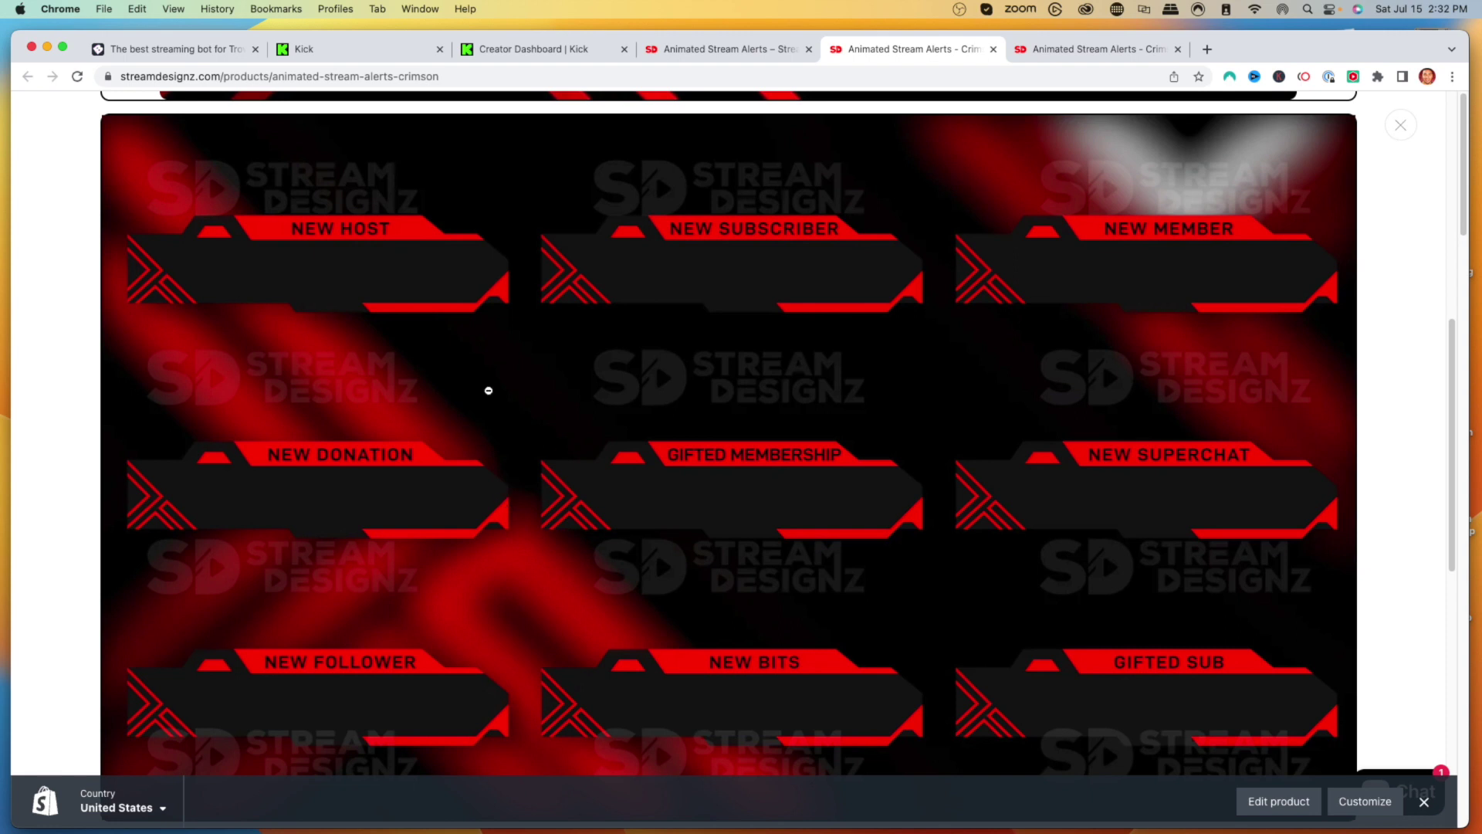
{"action": "scroll", "coordinate": [488, 390], "scroll_direction": "down", "scroll_amount": 1}
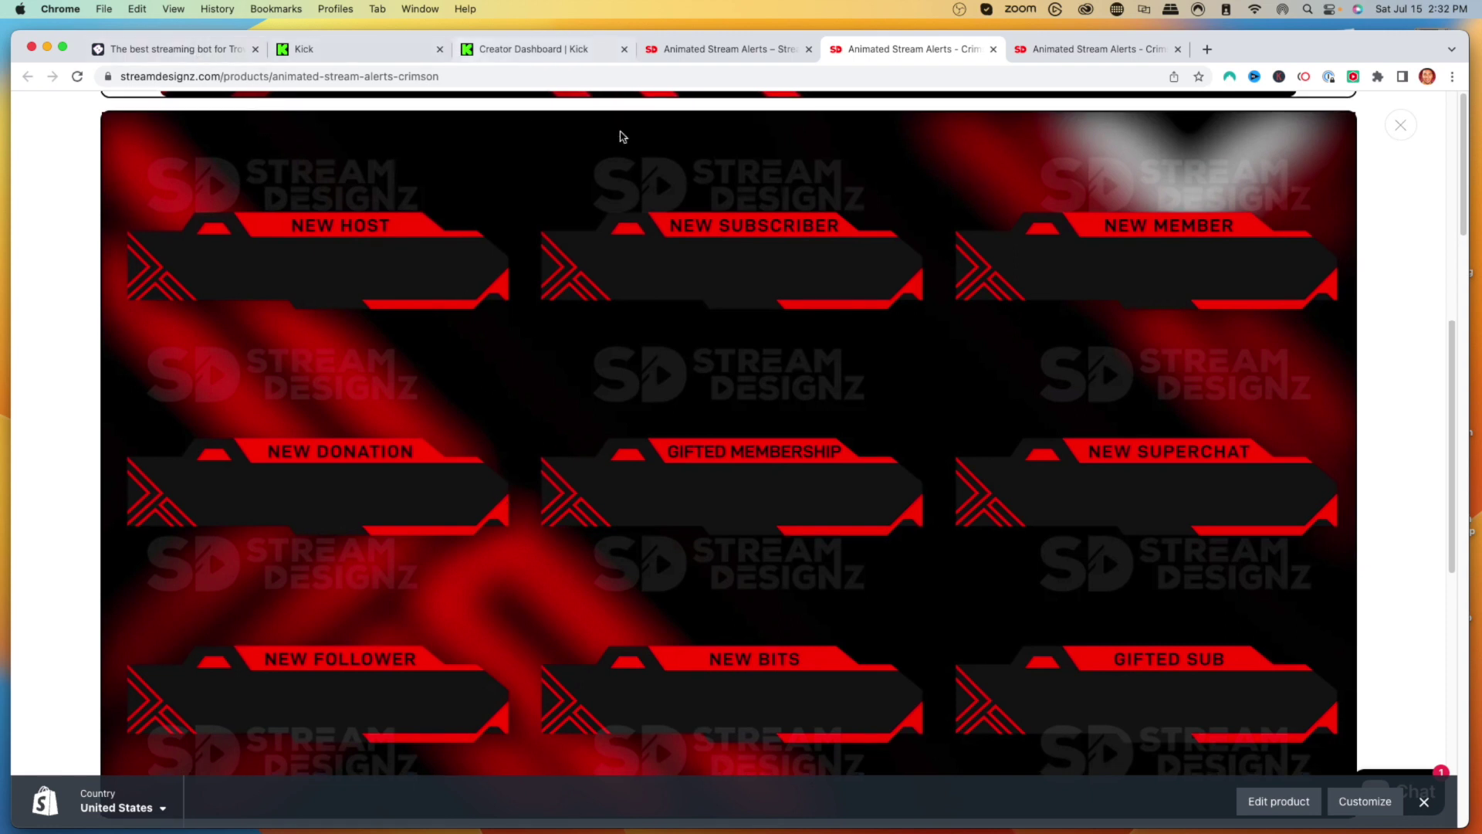
{"action": "left_click", "coordinate": [155, 49]}
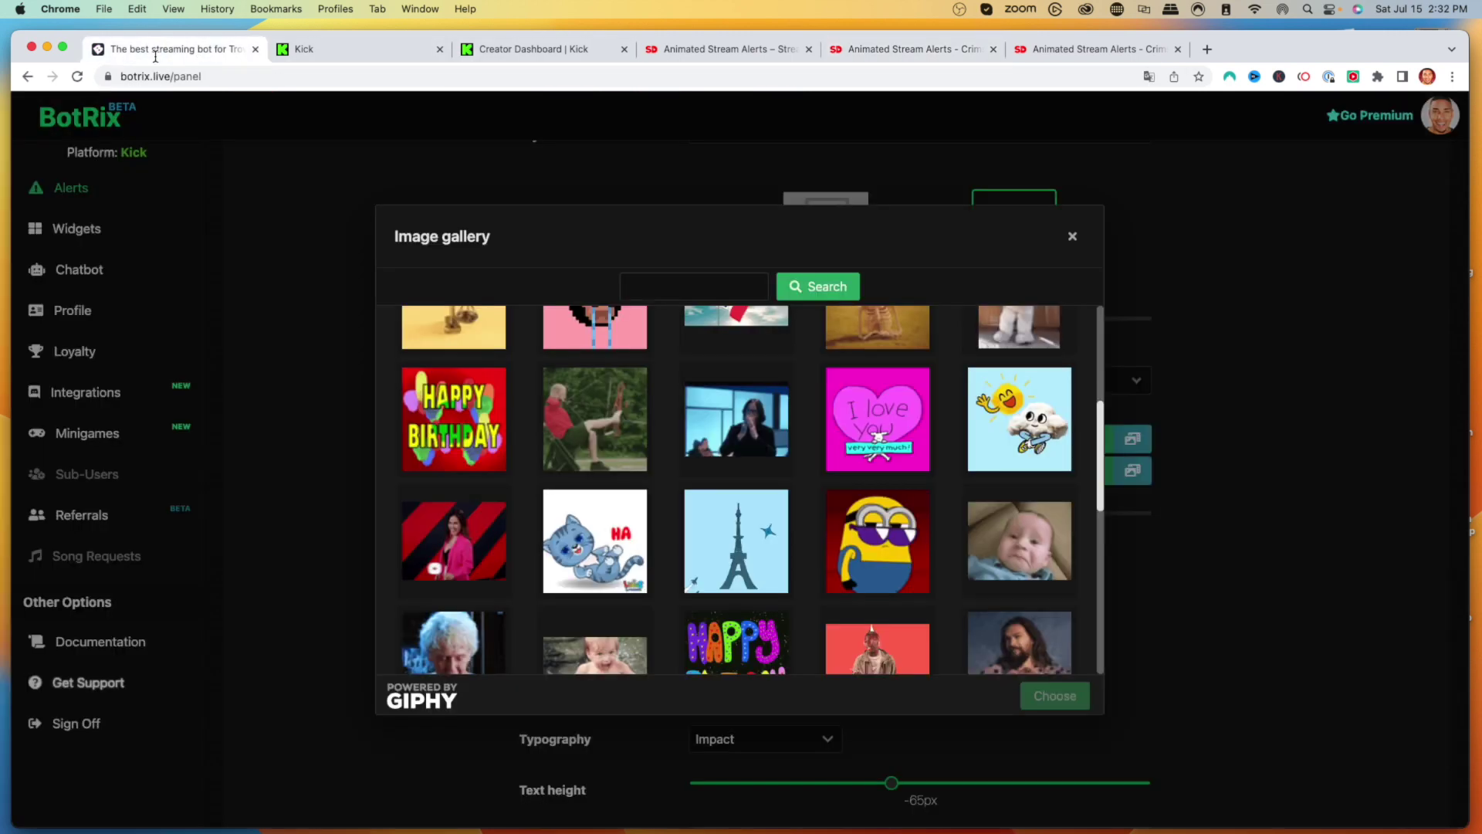
{"action": "left_click", "coordinate": [1072, 236]}
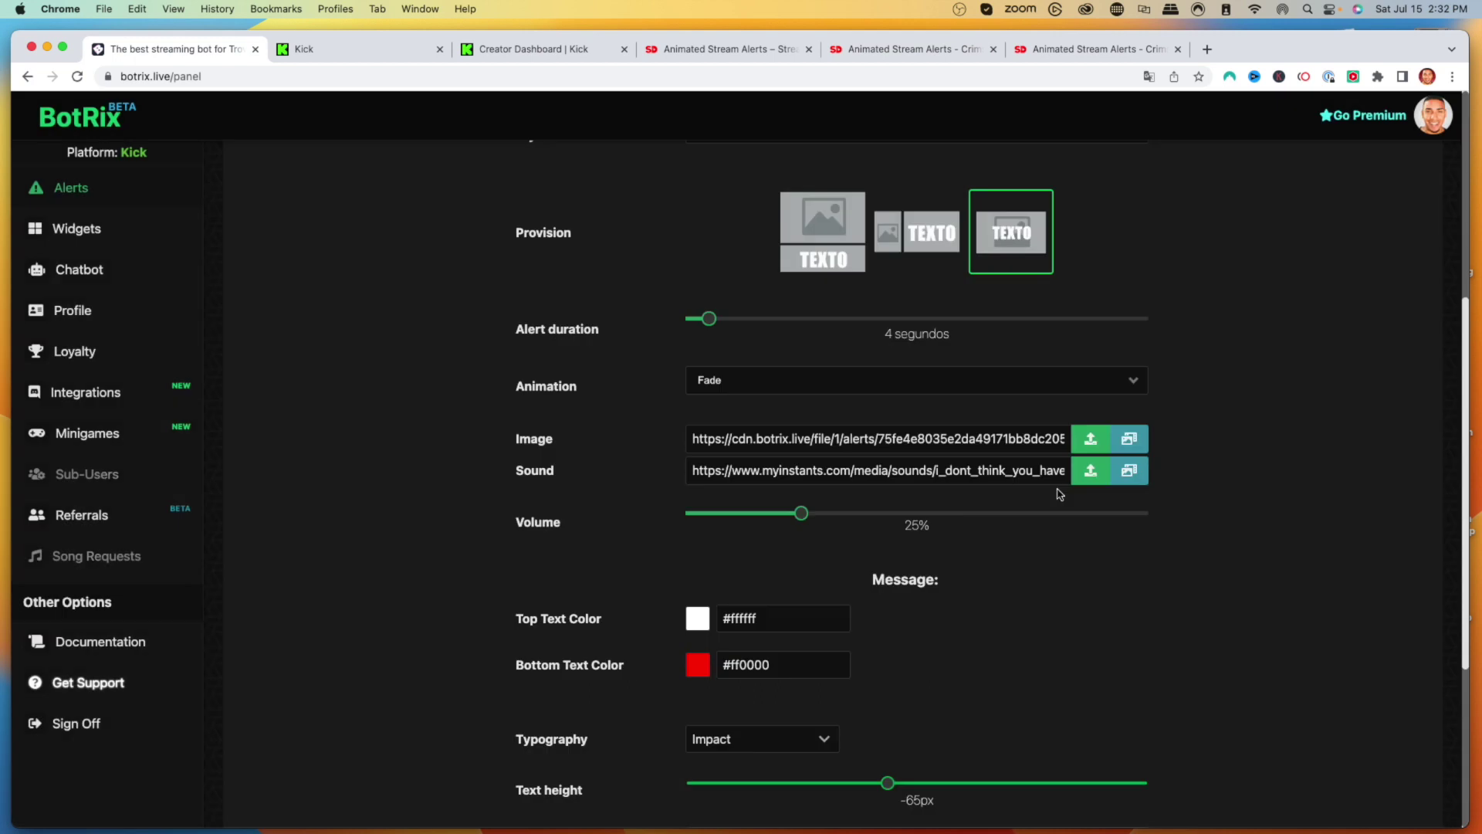
Upload the Crimson pack's Alerts/New Follower.webm from the Desktop as the follower image
{"action": "left_click", "coordinate": [1090, 440]}
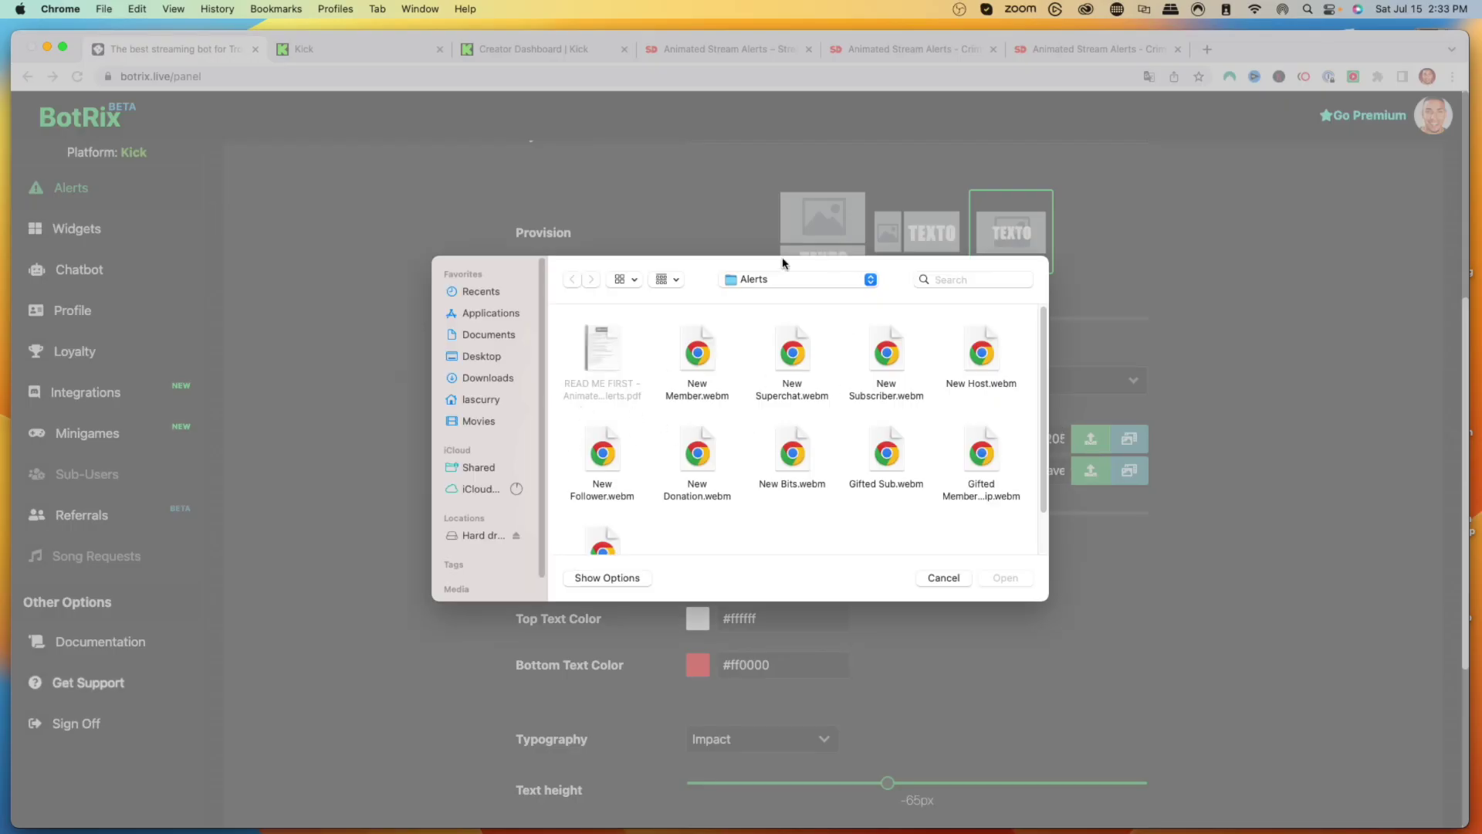
{"action": "left_click", "coordinate": [475, 362]}
{"action": "scroll", "coordinate": [676, 426], "scroll_direction": "down", "scroll_amount": 10}
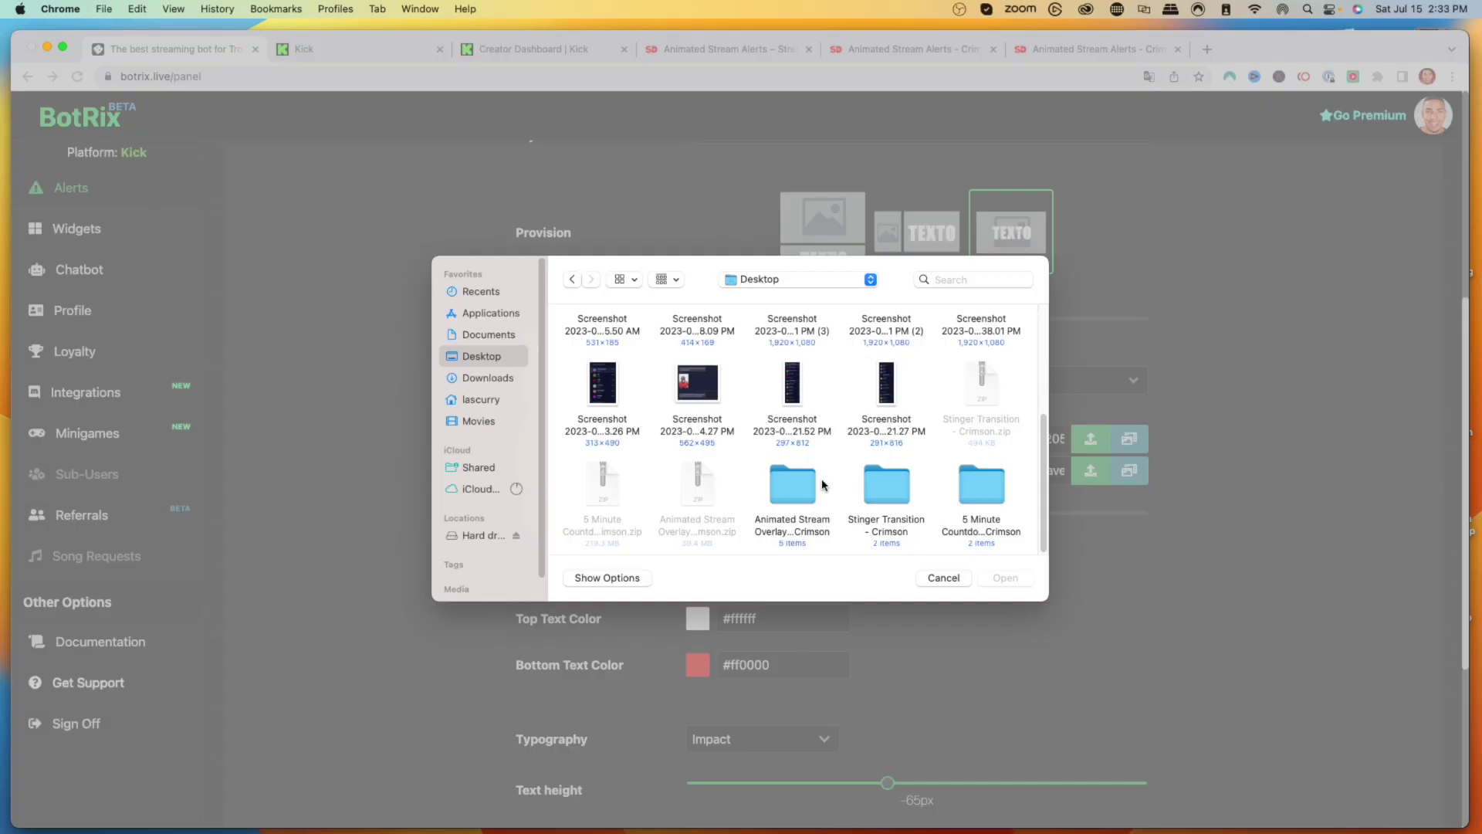
{"action": "double_click", "coordinate": [807, 498]}
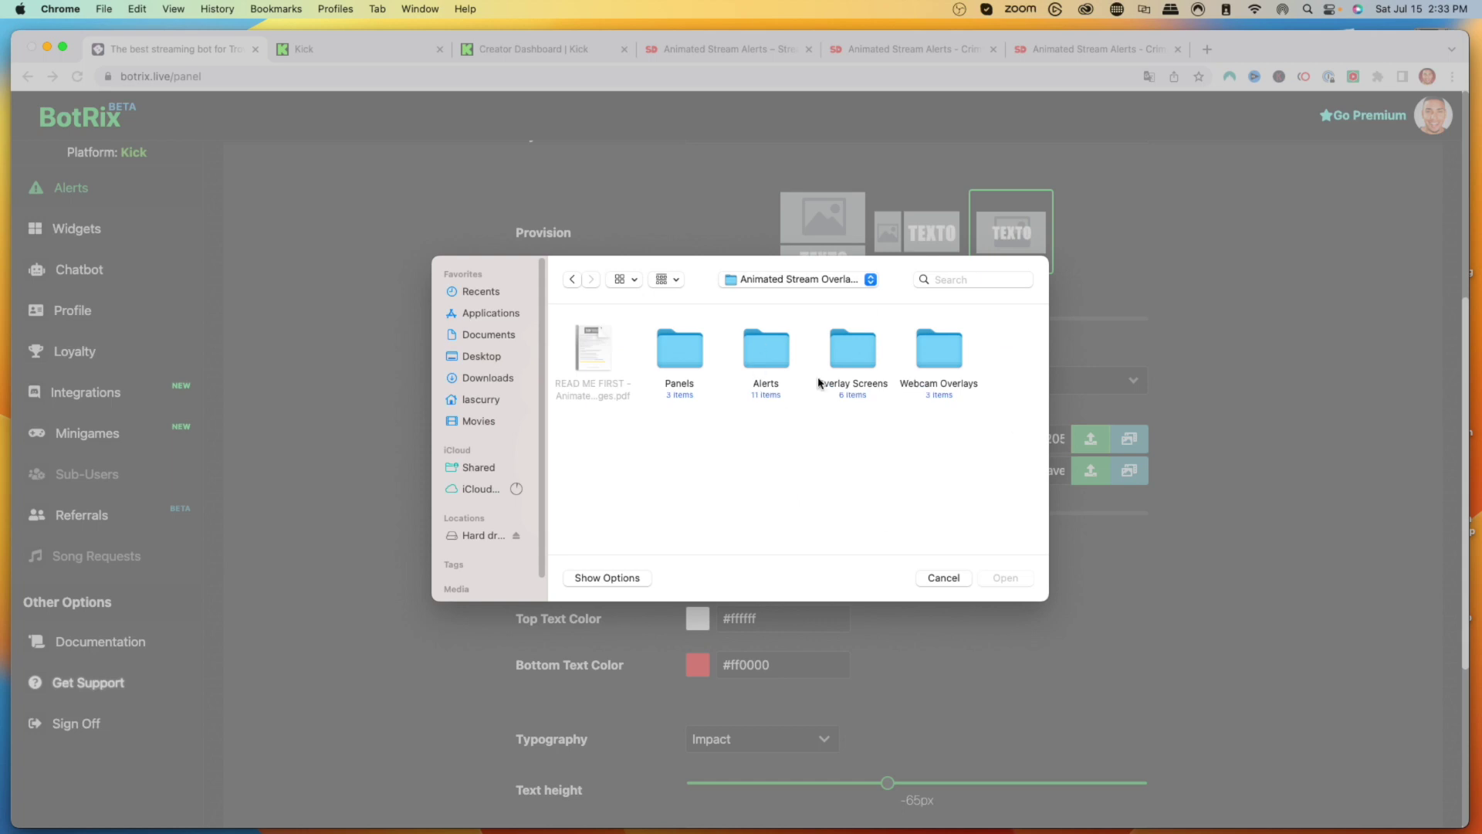
{"action": "double_click", "coordinate": [766, 350]}
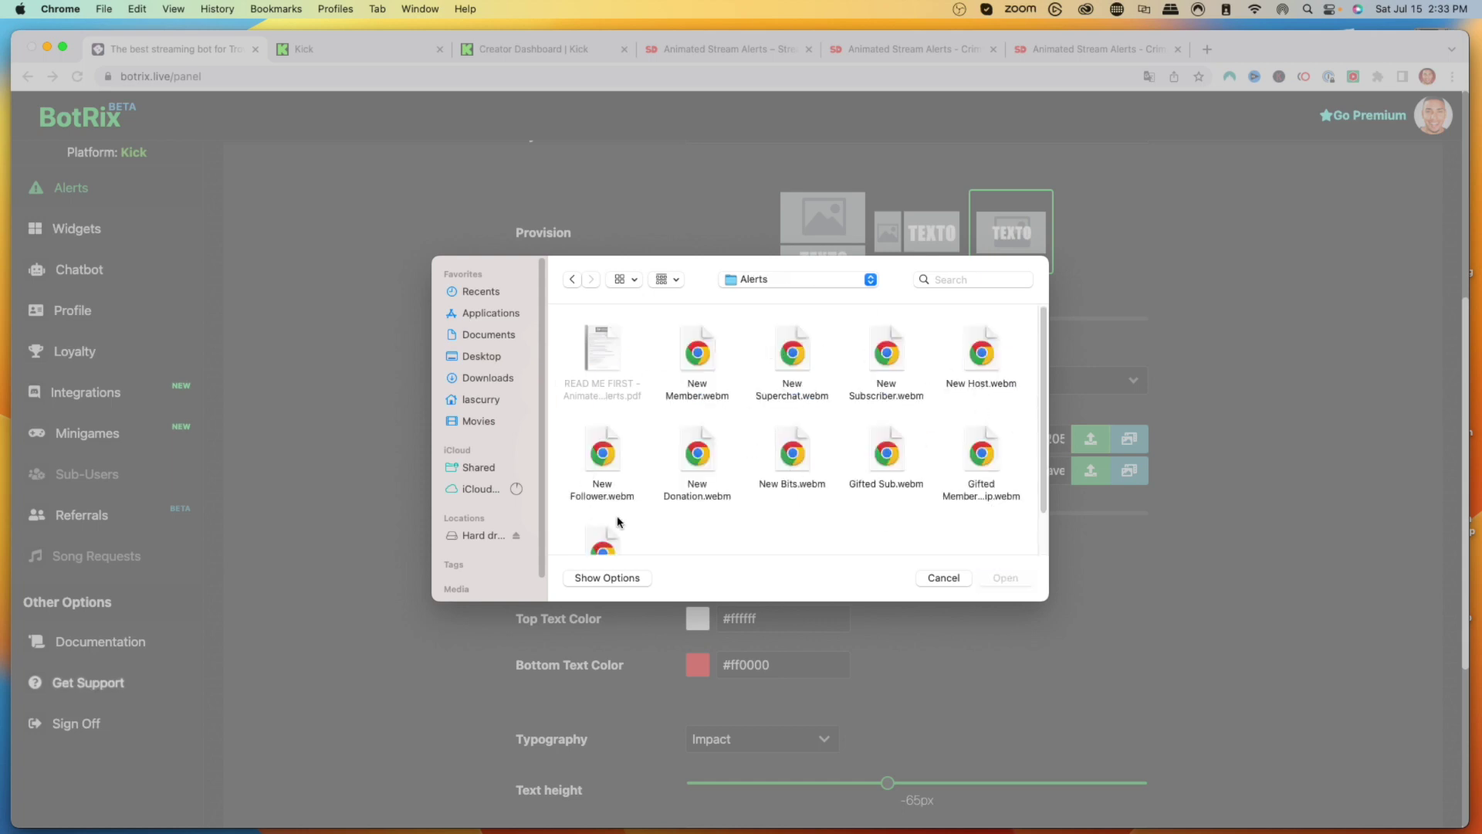
{"action": "left_click", "coordinate": [600, 446]}
{"action": "scroll", "coordinate": [591, 445], "scroll_direction": "down", "scroll_amount": 1}
{"action": "left_click", "coordinate": [1015, 578]}
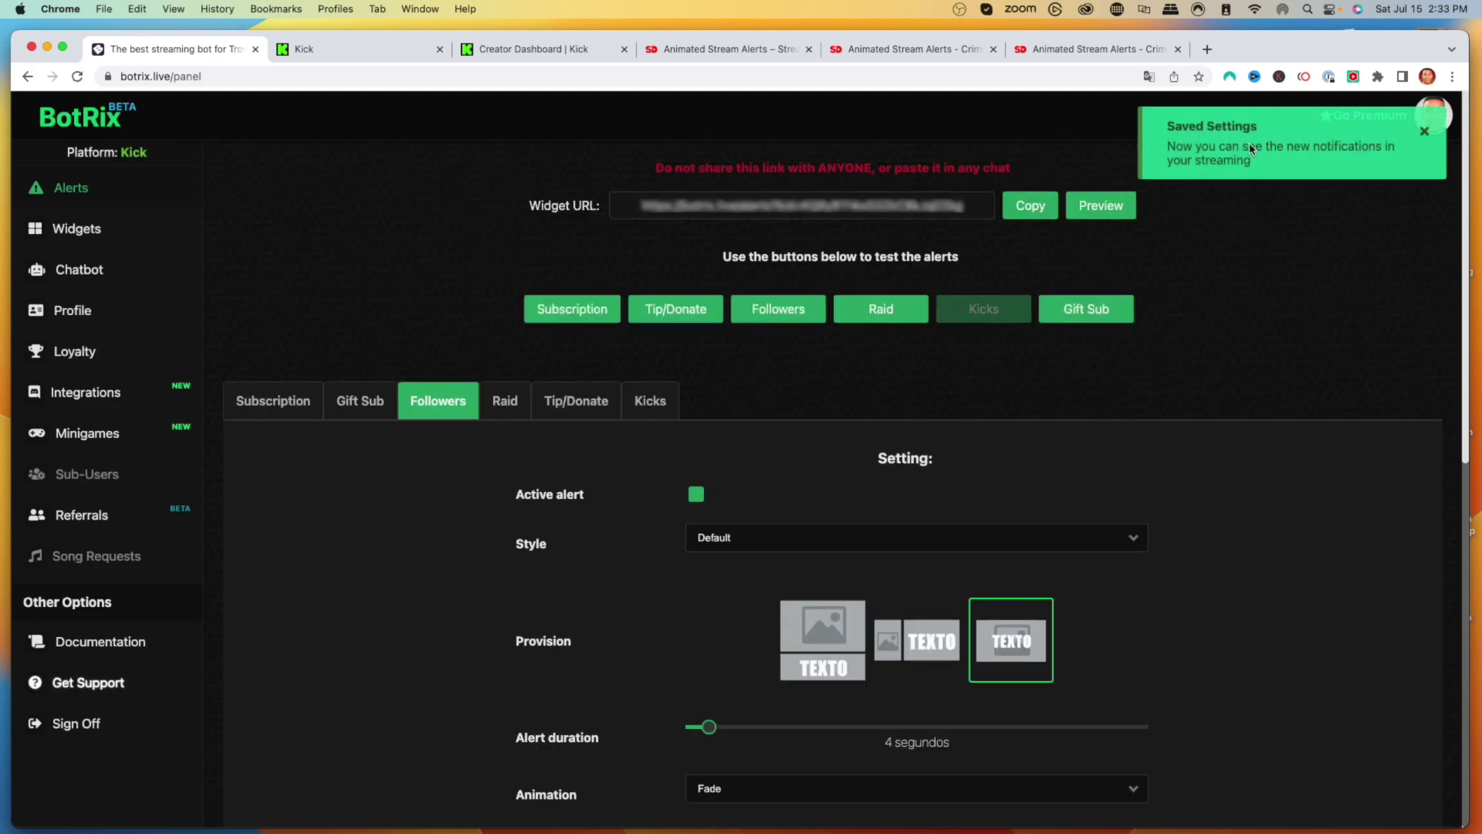
Browse the built-in sound gallery and close it without choosing a sound
{"action": "scroll", "coordinate": [1221, 420], "scroll_direction": "down", "scroll_amount": 7}
{"action": "scroll", "coordinate": [1019, 384], "scroll_direction": "down", "scroll_amount": 1}
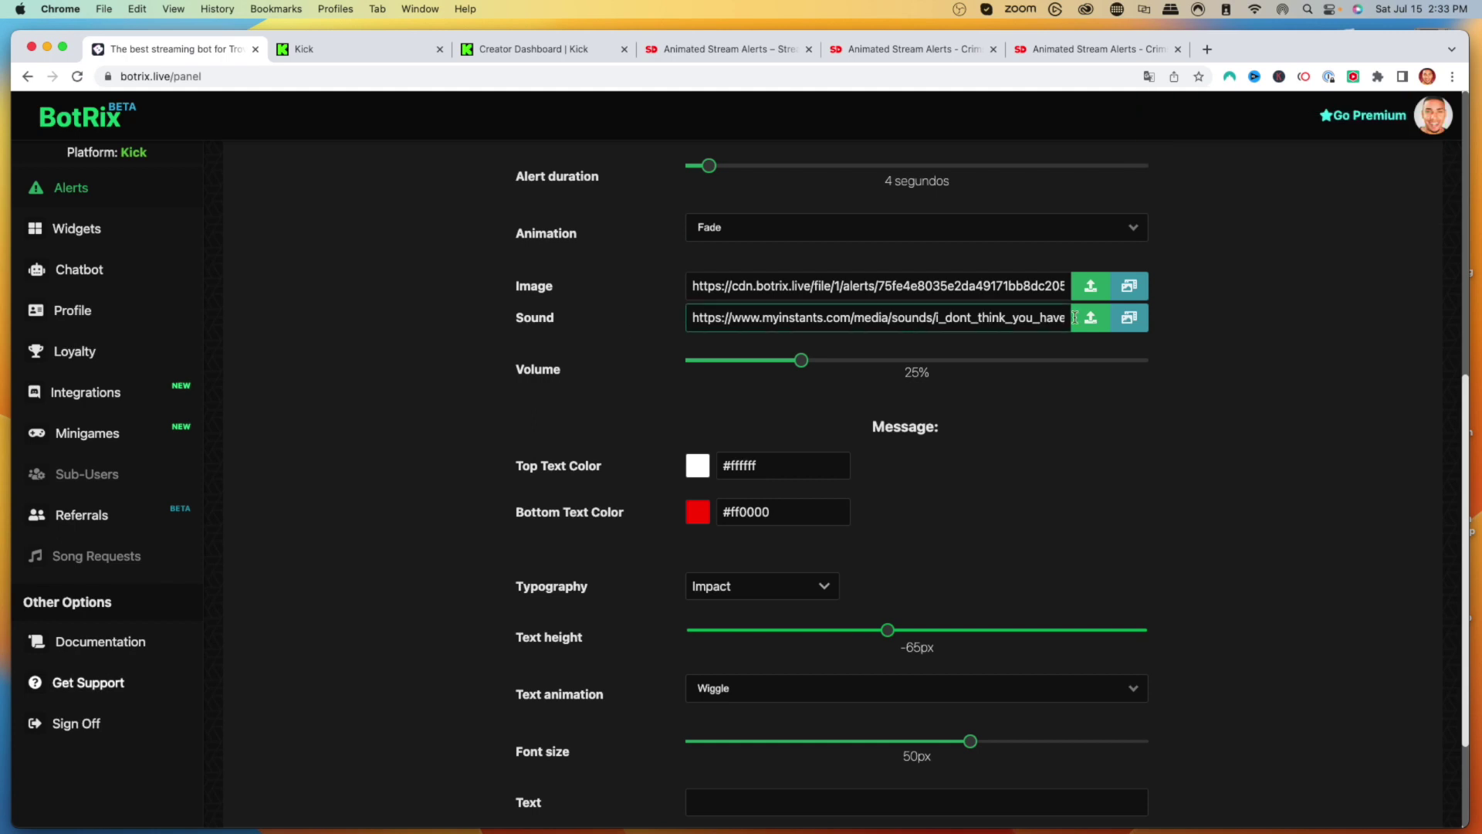
{"action": "left_click", "coordinate": [1128, 320]}
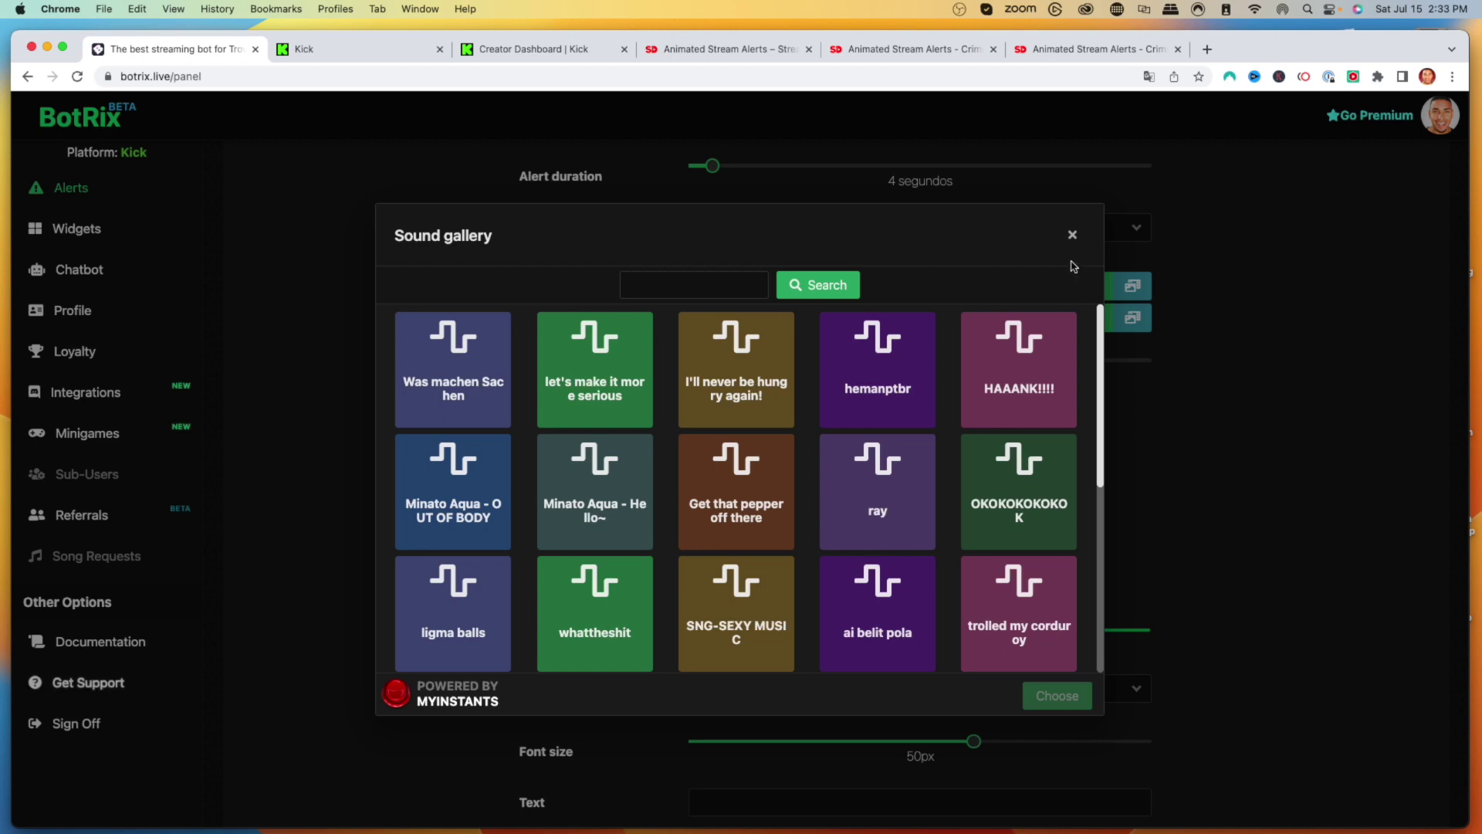
{"action": "left_click", "coordinate": [1072, 235]}
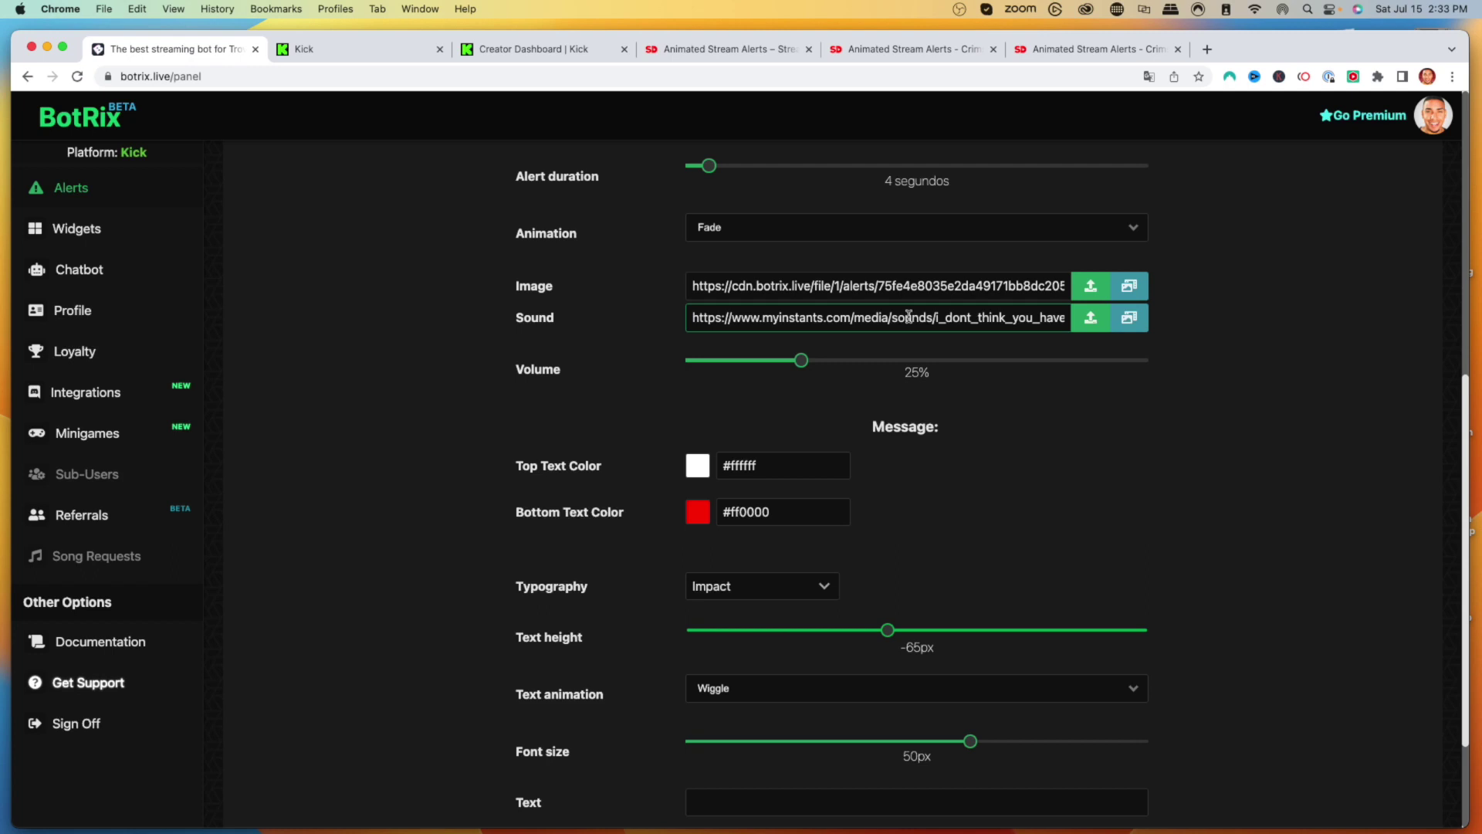
Copy the alert Widget URL from the top of the settings
{"action": "scroll", "coordinate": [1215, 456], "scroll_direction": "up", "scroll_amount": 1}
{"action": "scroll", "coordinate": [1215, 456], "scroll_direction": "up", "scroll_amount": 2}
{"action": "scroll", "coordinate": [1216, 456], "scroll_direction": "up", "scroll_amount": 2}
{"action": "scroll", "coordinate": [1215, 456], "scroll_direction": "up", "scroll_amount": 1}
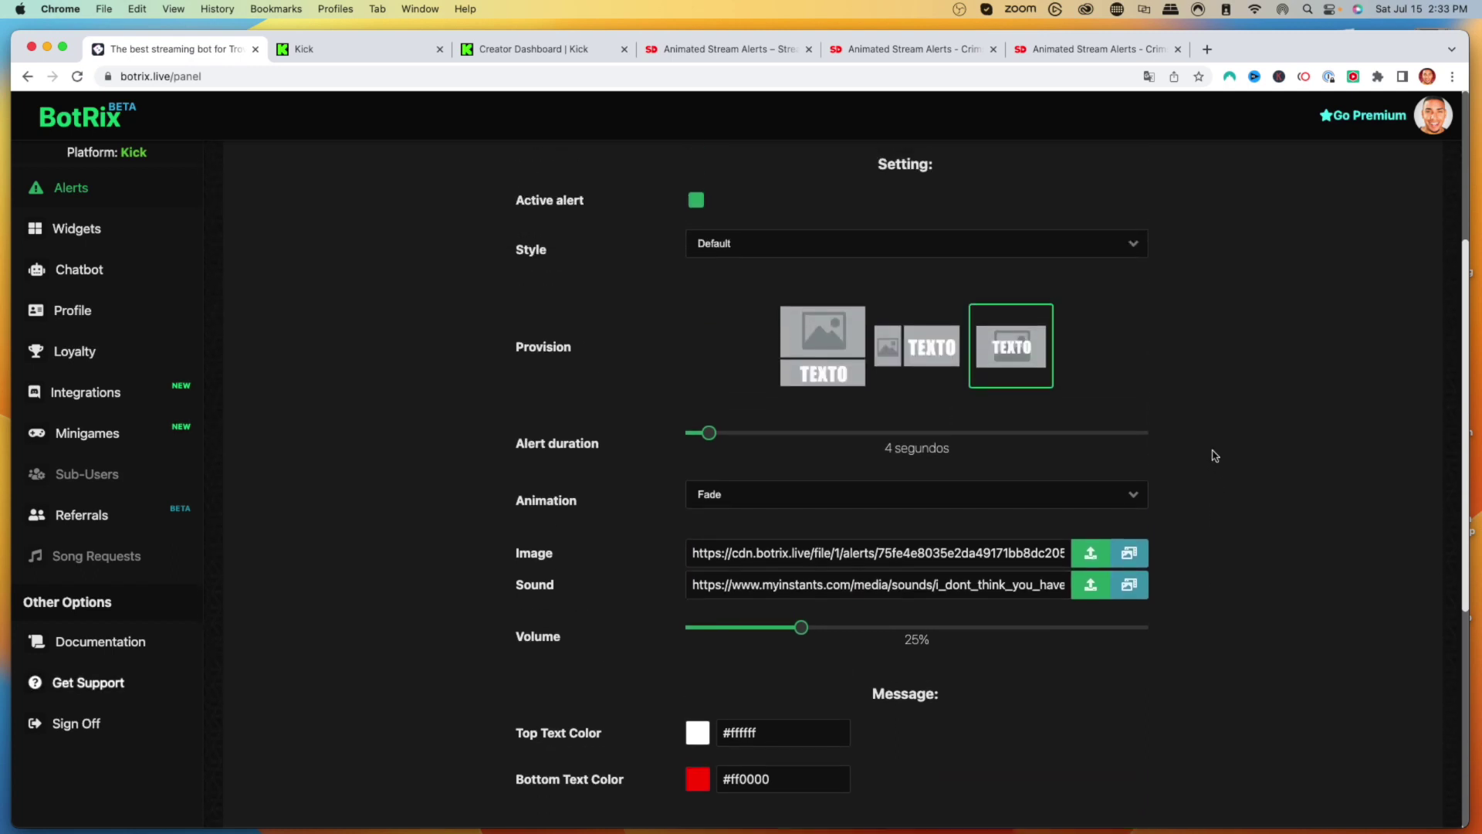
{"action": "scroll", "coordinate": [1209, 462], "scroll_direction": "up", "scroll_amount": 1}
{"action": "scroll", "coordinate": [1209, 462], "scroll_direction": "up", "scroll_amount": 2}
{"action": "scroll", "coordinate": [1209, 463], "scroll_direction": "up", "scroll_amount": 2}
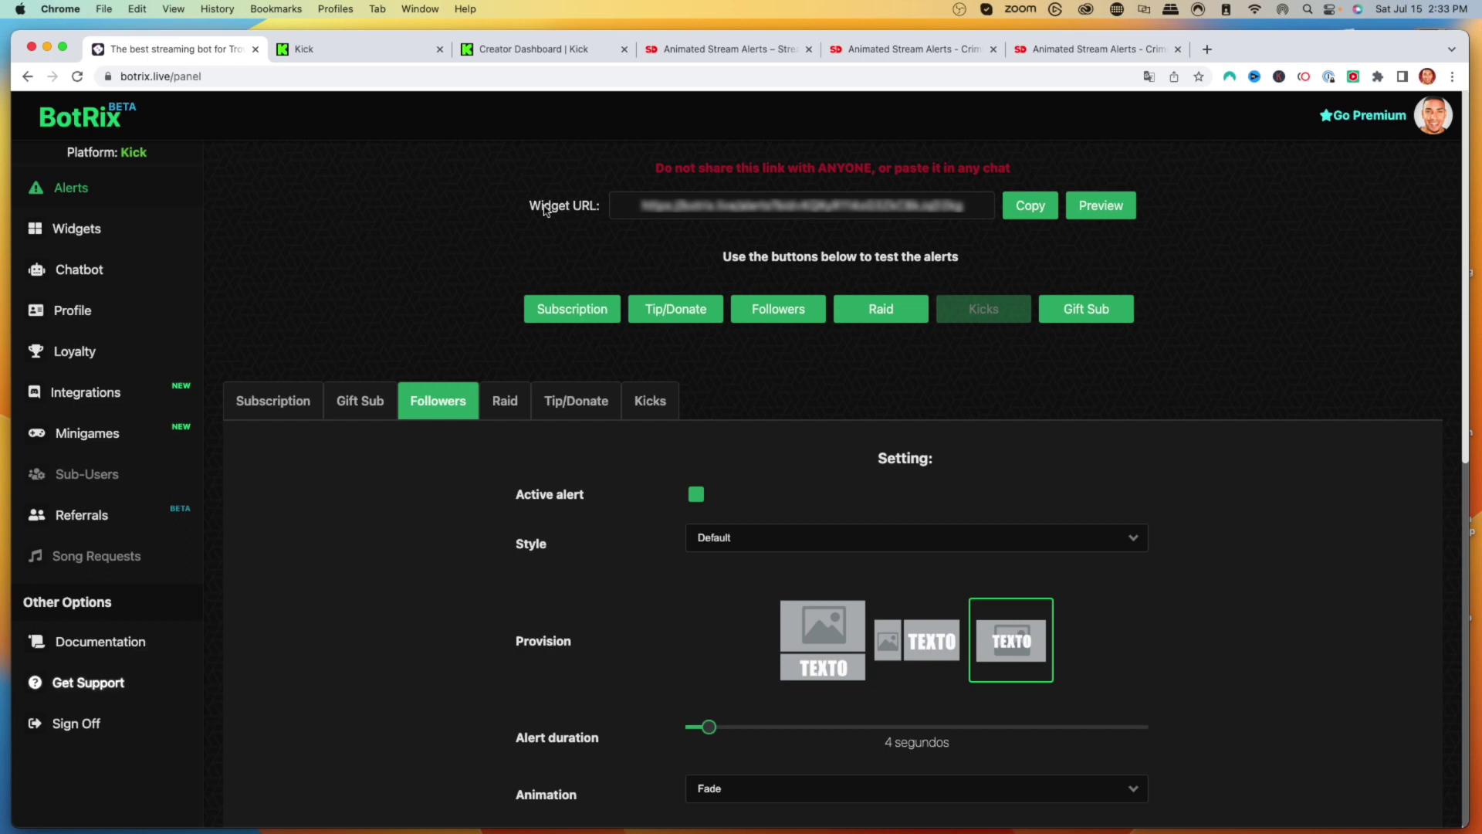
{"action": "left_click", "coordinate": [1031, 213]}
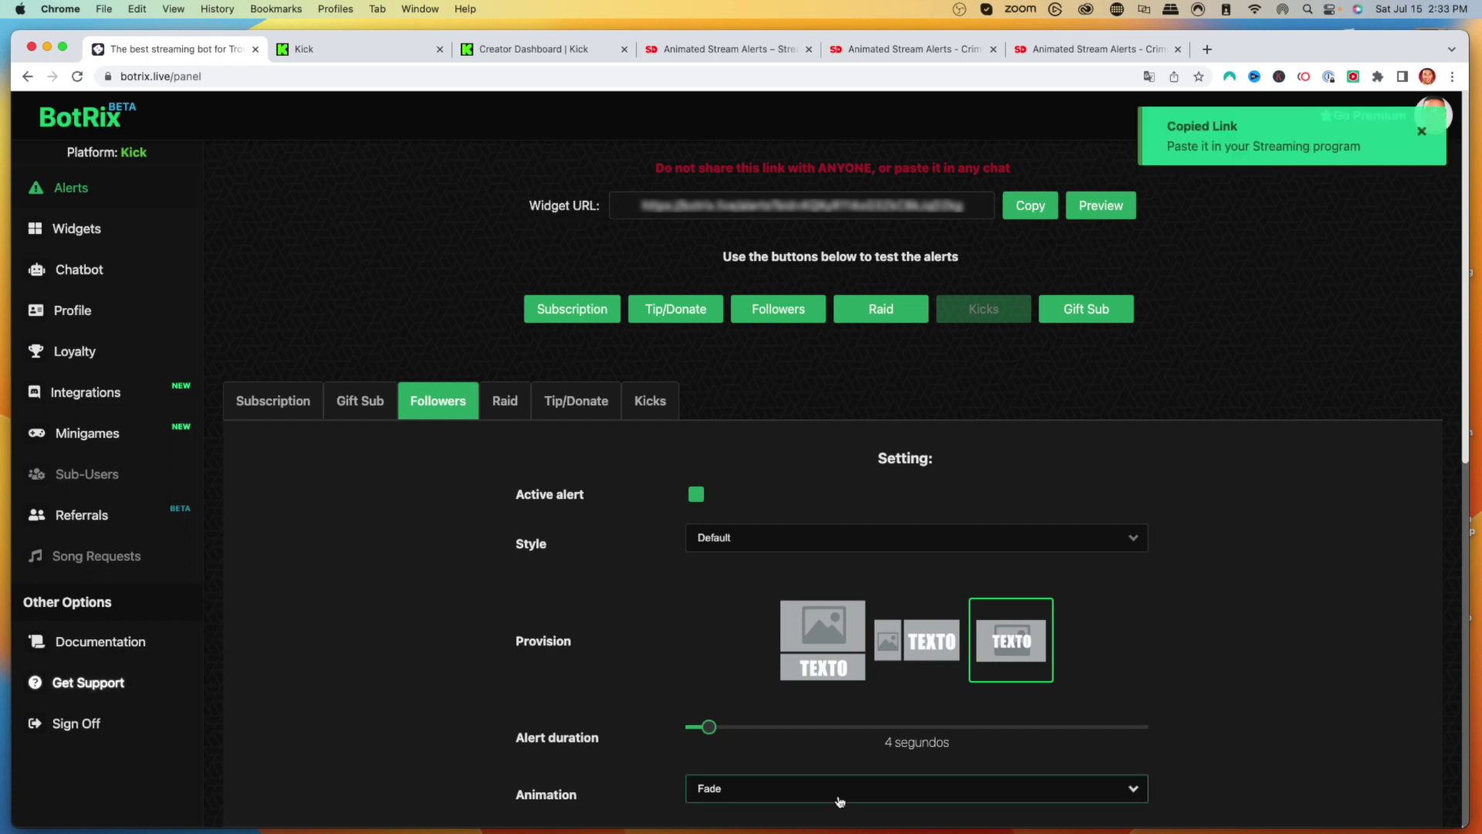
Add a new browser source named Alerts 2 to OBS's Just Chatting scene
{"action": "left_click", "coordinate": [956, 805]}
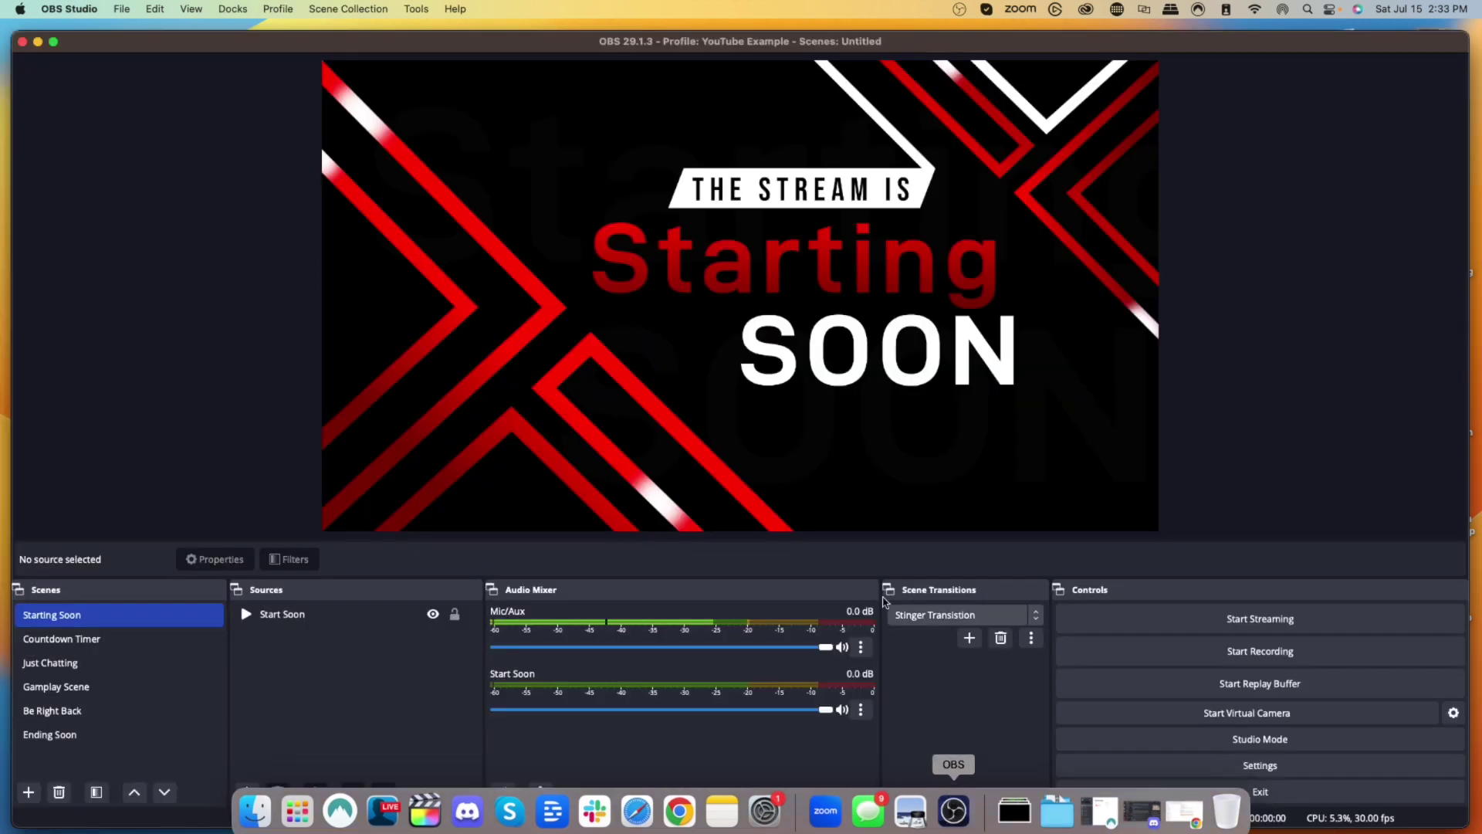
{"action": "left_click", "coordinate": [110, 666]}
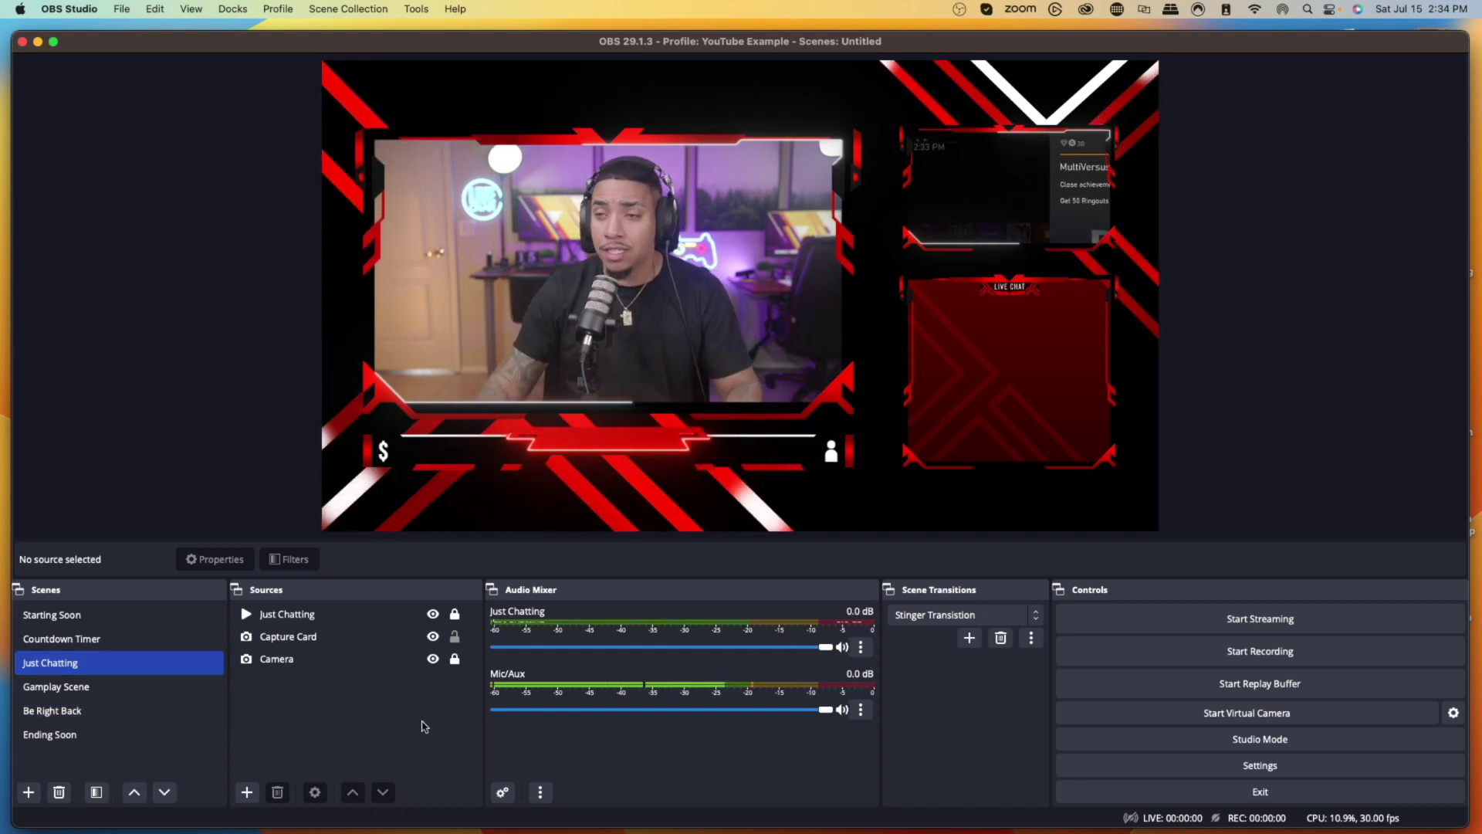
{"action": "left_click", "coordinate": [246, 792]}
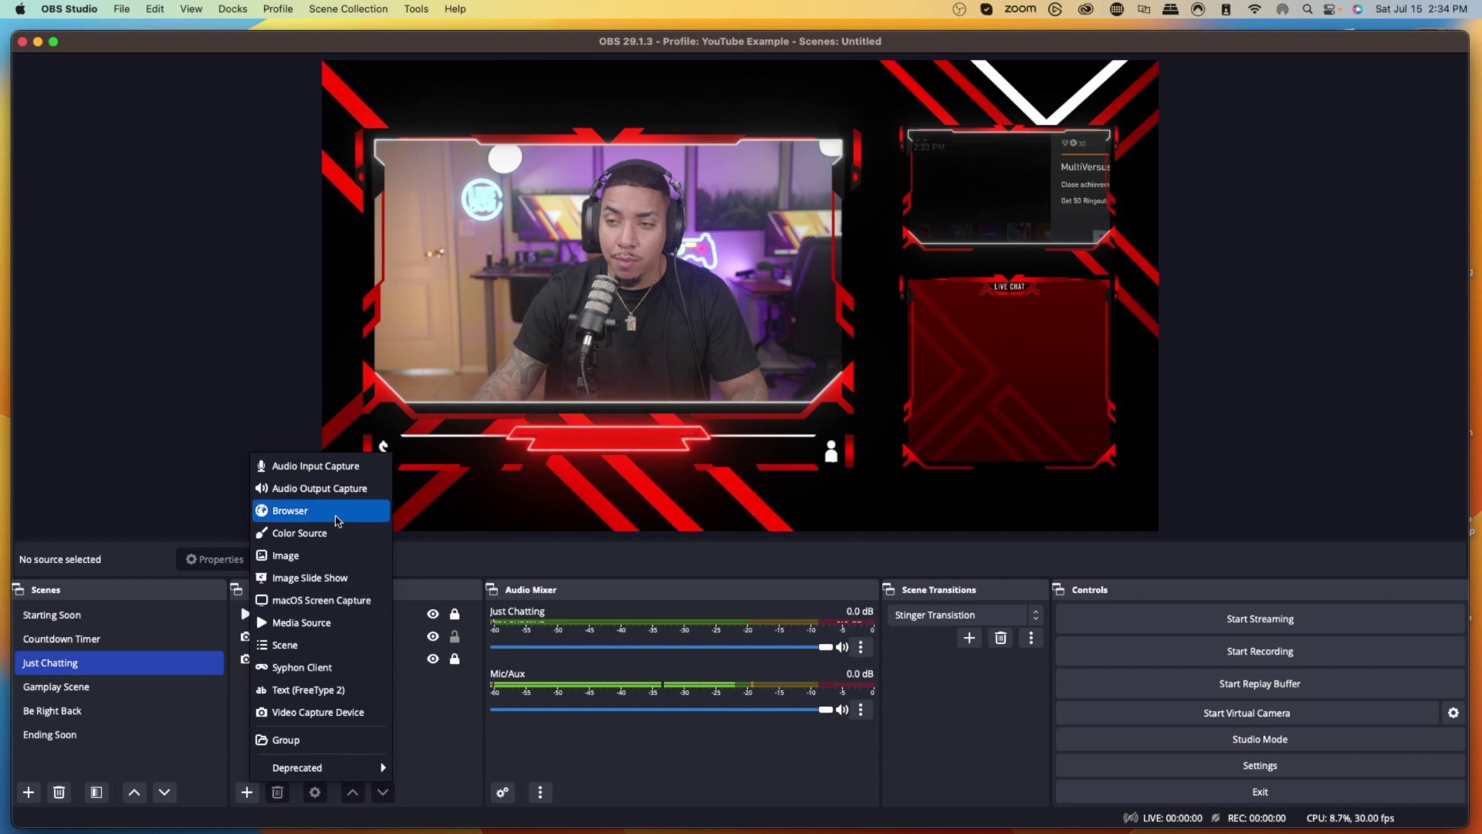
{"action": "left_click", "coordinate": [332, 511]}
{"action": "type", "text": "Alerts 2"}
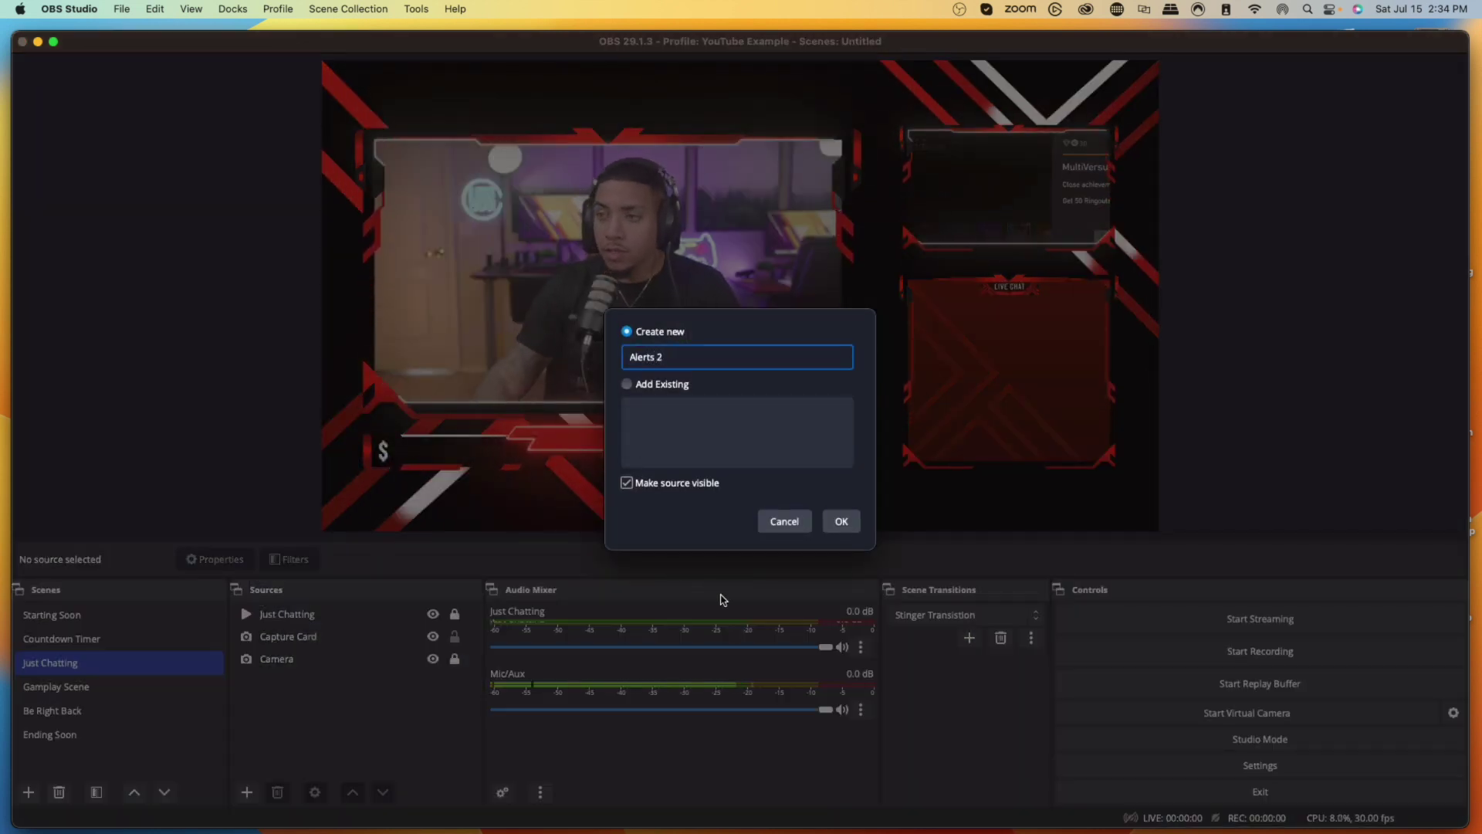
{"action": "left_click", "coordinate": [841, 521]}
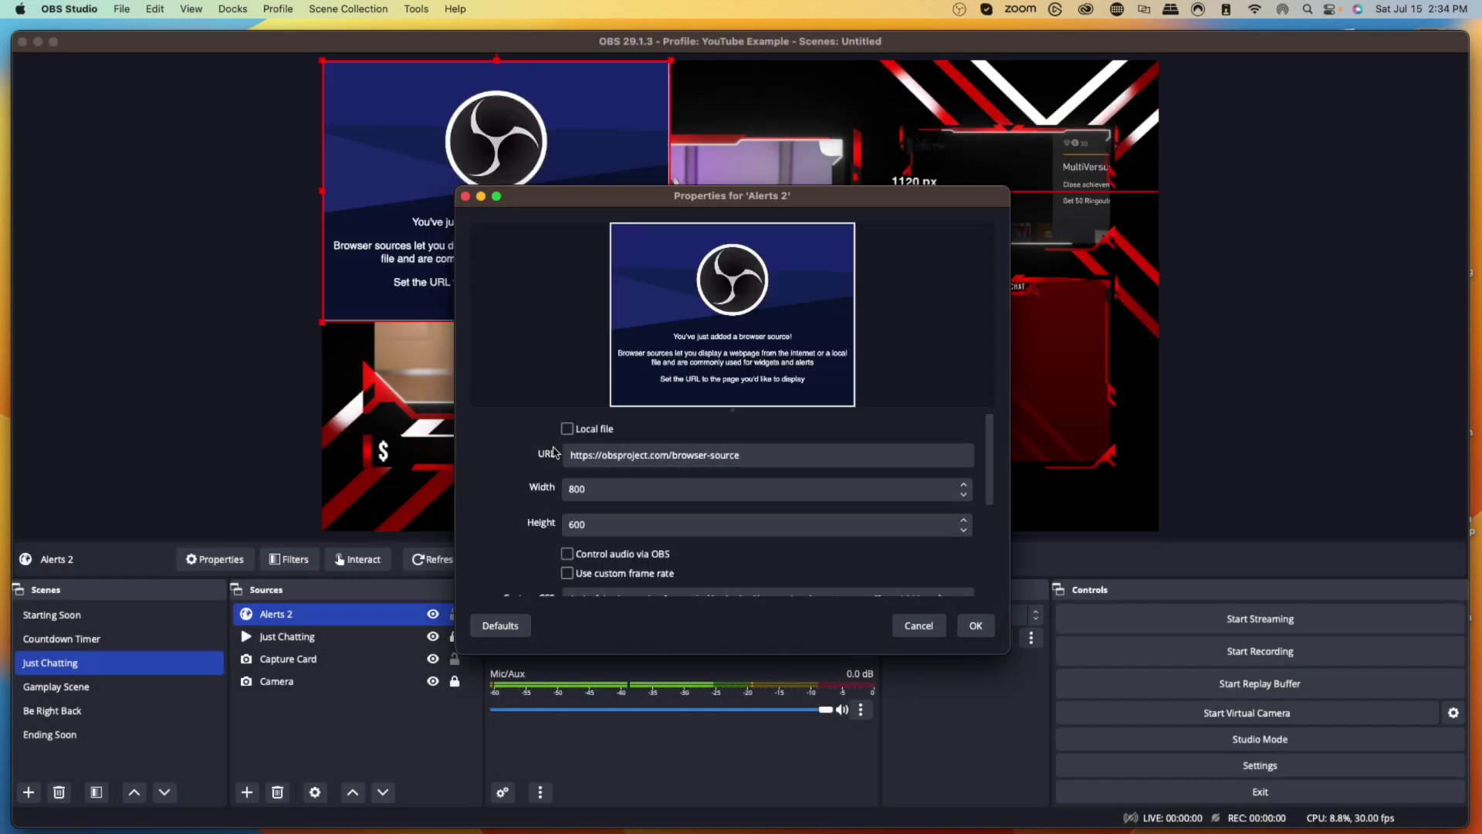
Point Alerts 2 at the BotRix alerts URL and nudge it slightly right and down
{"action": "left_click_drag", "start_coordinate": [770, 455], "coordinate": [551, 456]}
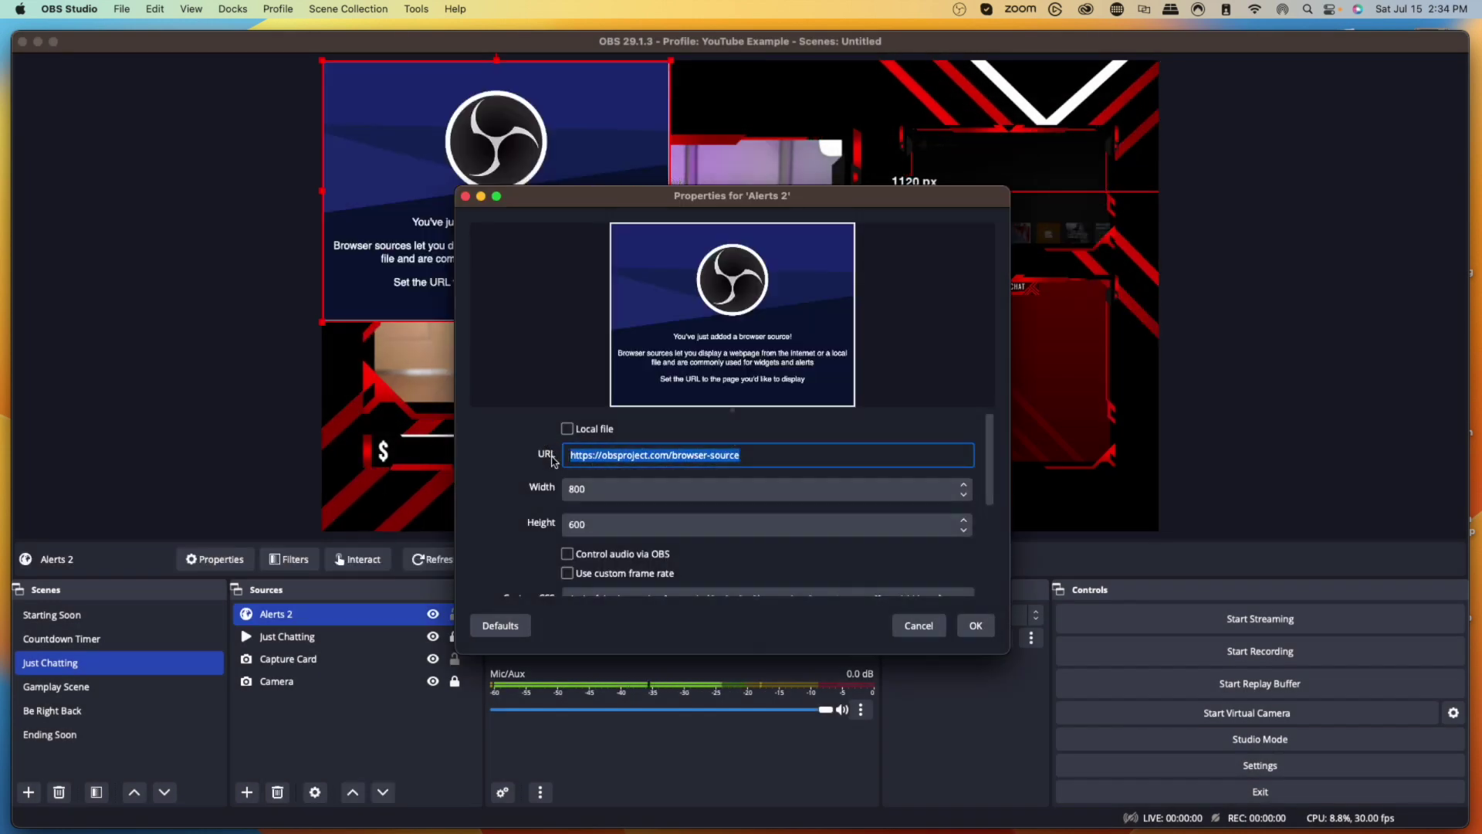
{"action": "type", "text": "https://botrix.live/alerts?bid=KQKyR114oG3ZkC8kJqD2kg"}
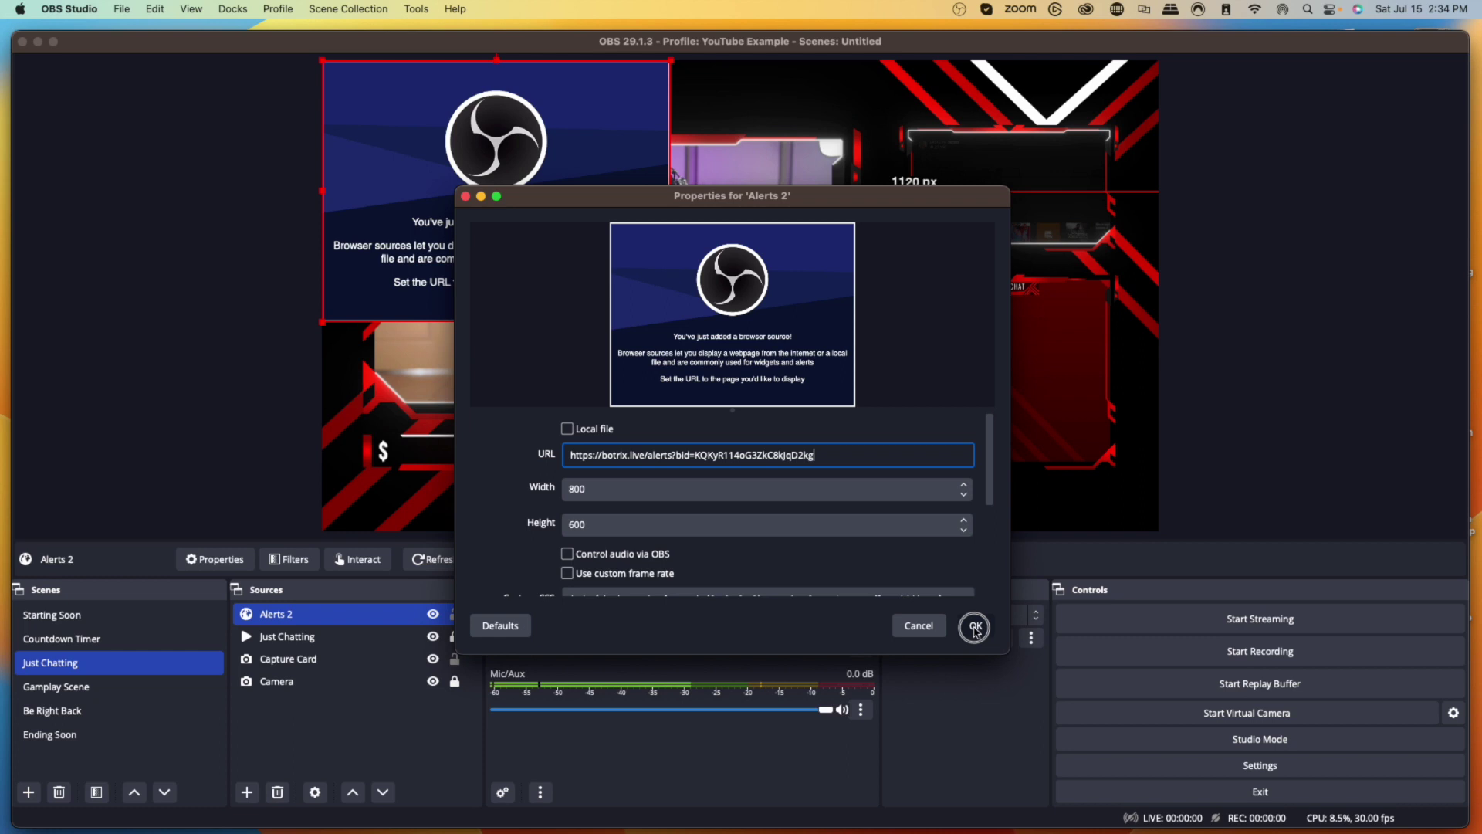
{"action": "left_click", "coordinate": [975, 624]}
{"action": "left_click_drag", "start_coordinate": [602, 309], "coordinate": [609, 314]}
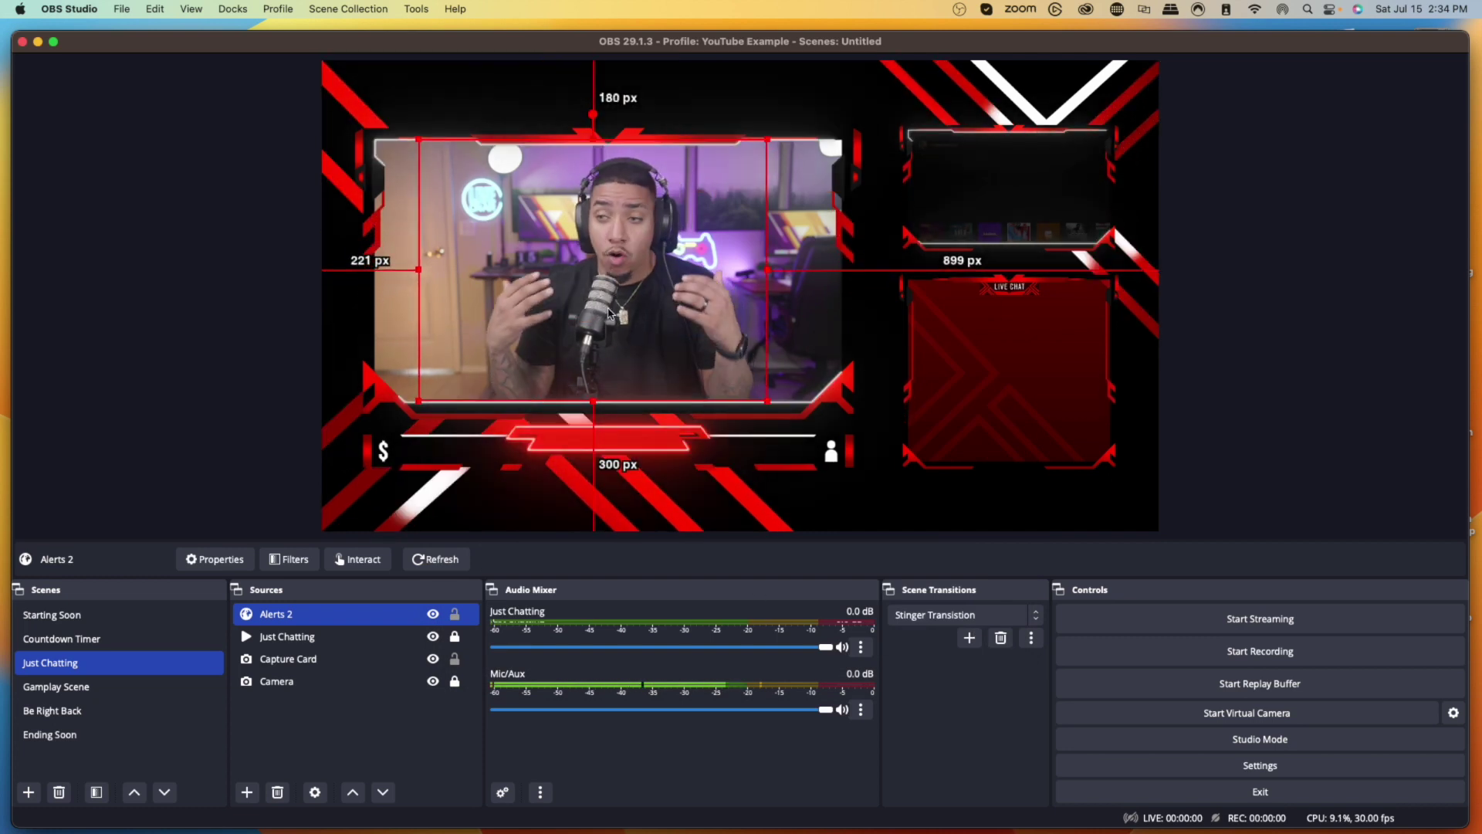
{"action": "mouse_move", "coordinate": [394, 829]}
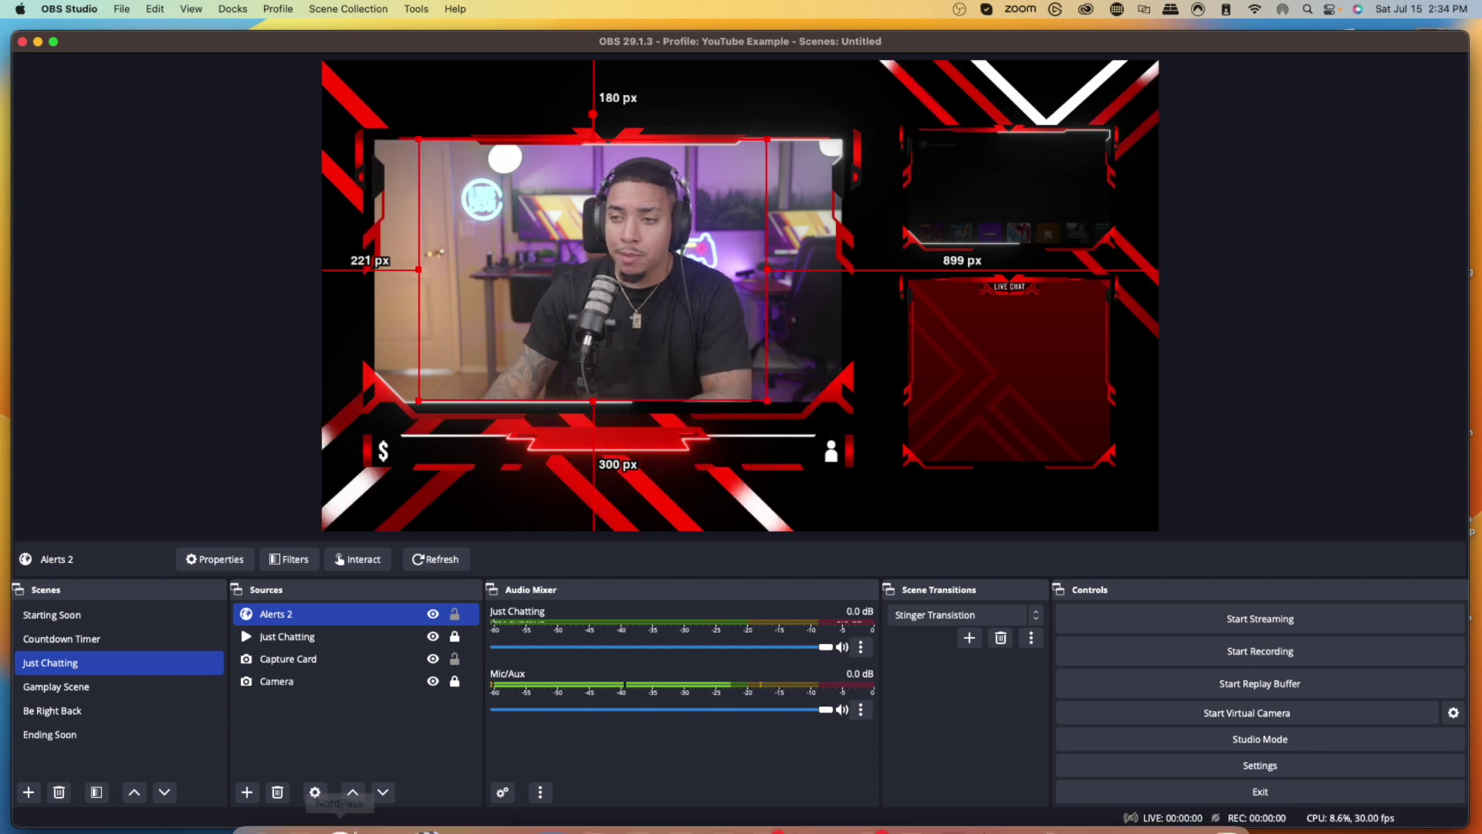
Send a BotRix test follower alert and switch back to OBS to watch it play
{"action": "left_click", "coordinate": [679, 804]}
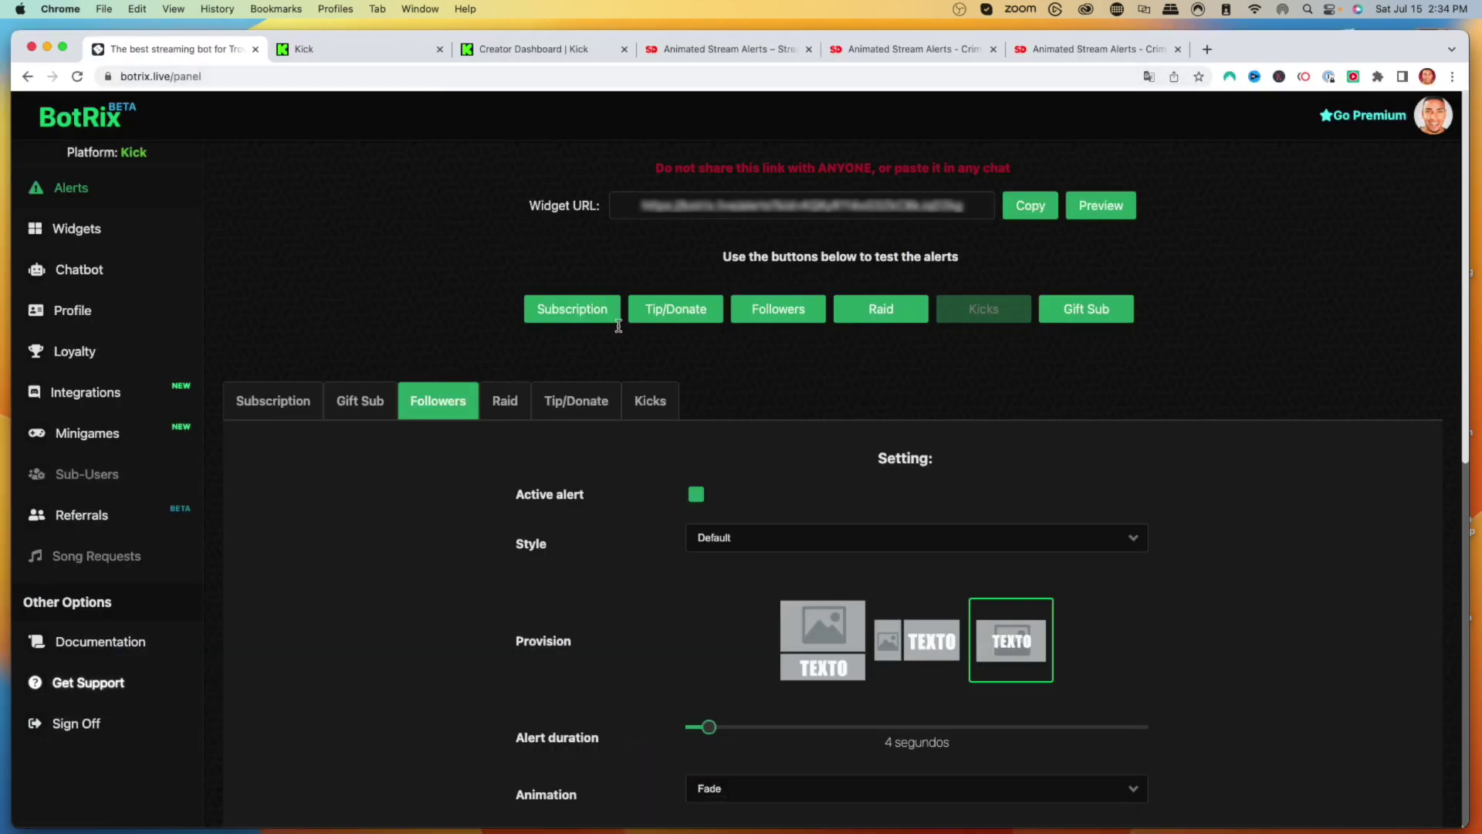
{"action": "left_click", "coordinate": [780, 312]}
{"action": "mouse_move", "coordinate": [826, 804]}
{"action": "mouse_move", "coordinate": [679, 803]}
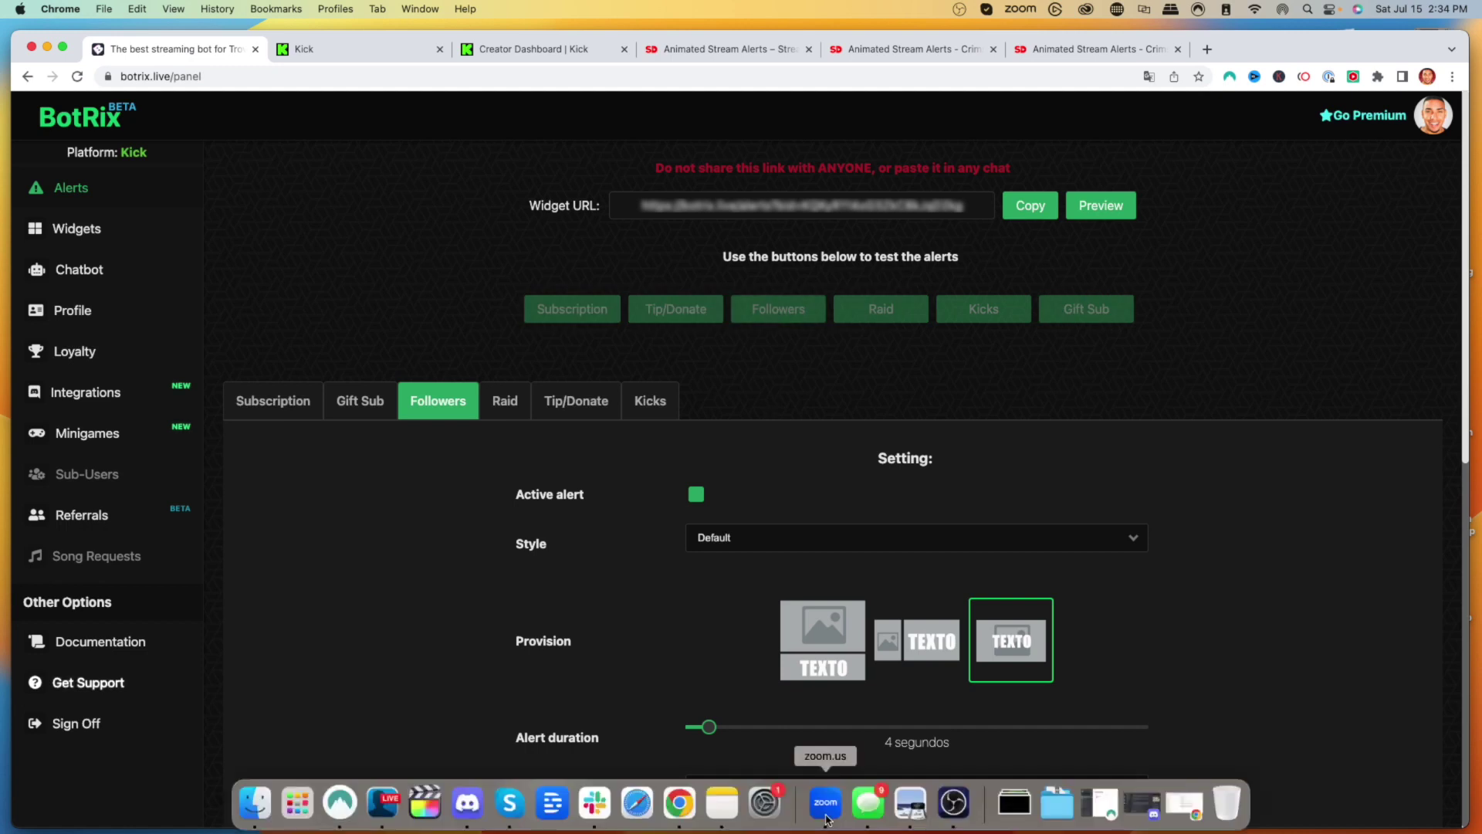
{"action": "key", "text": "super+Tab"}
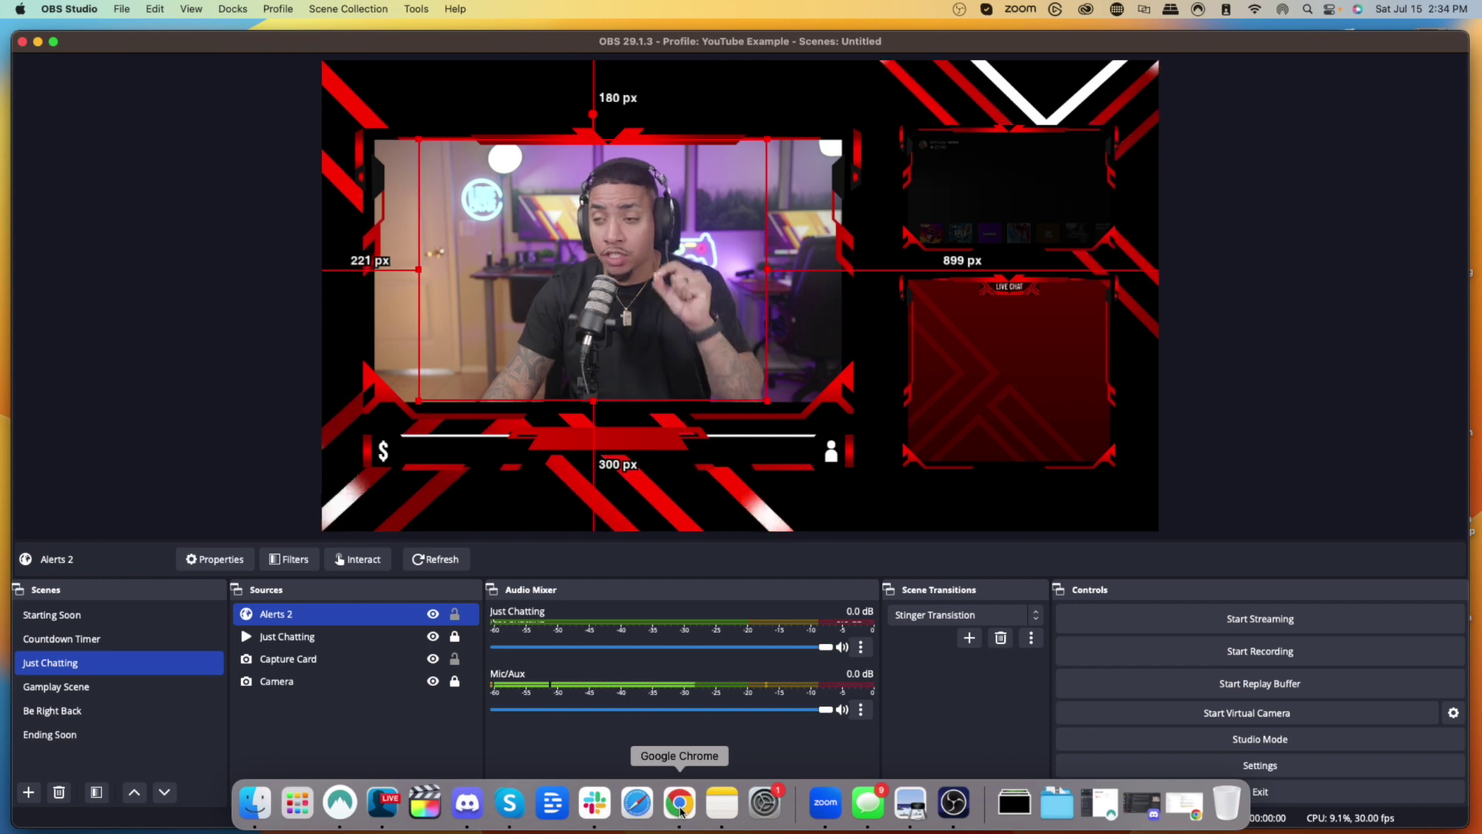
Scroll through BotRix's Followers alert settings down to the bottom text colour value
{"action": "left_click", "coordinate": [679, 804]}
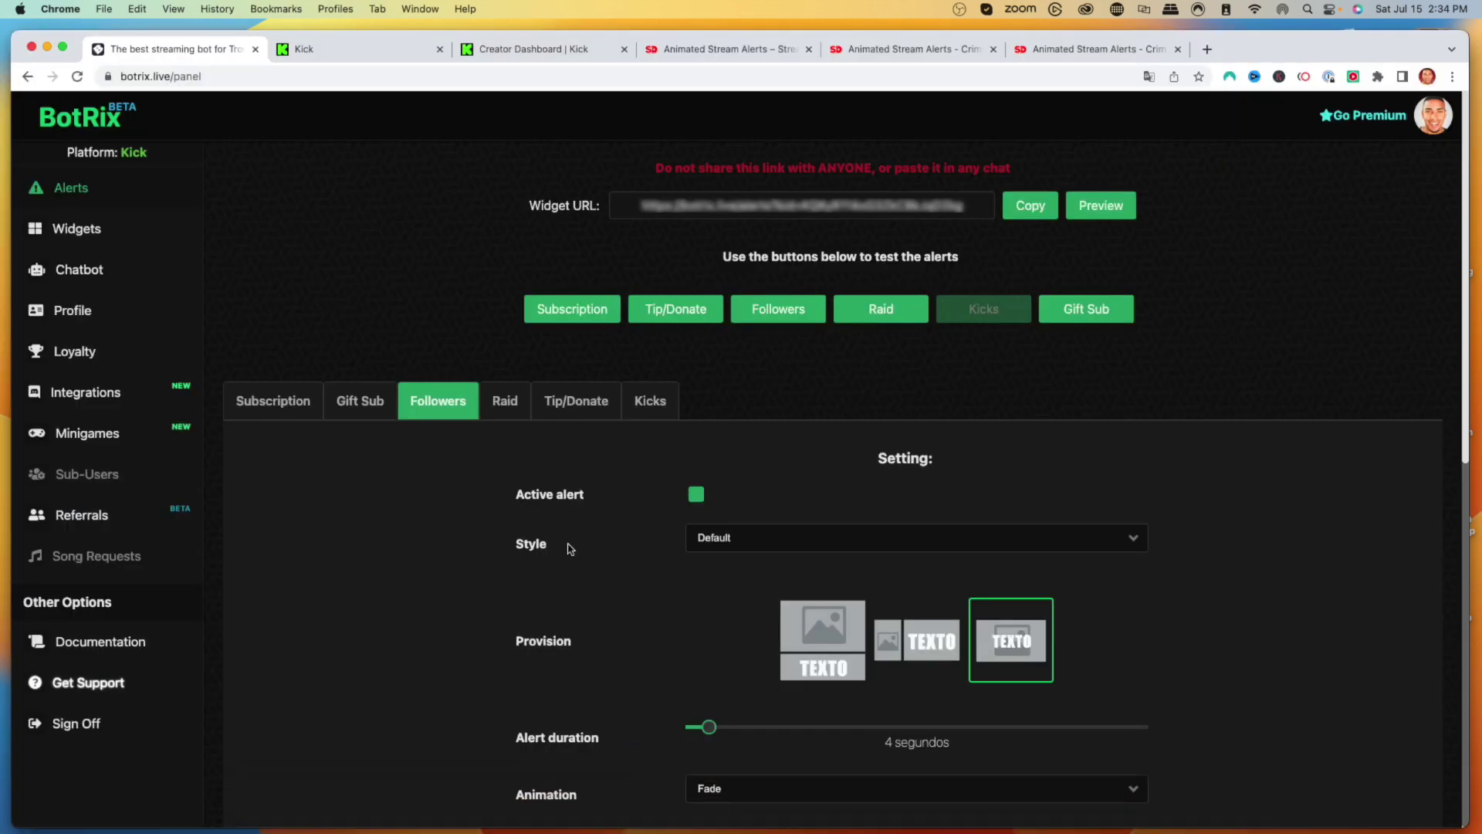
{"action": "scroll", "coordinate": [602, 568], "scroll_direction": "down", "scroll_amount": 4}
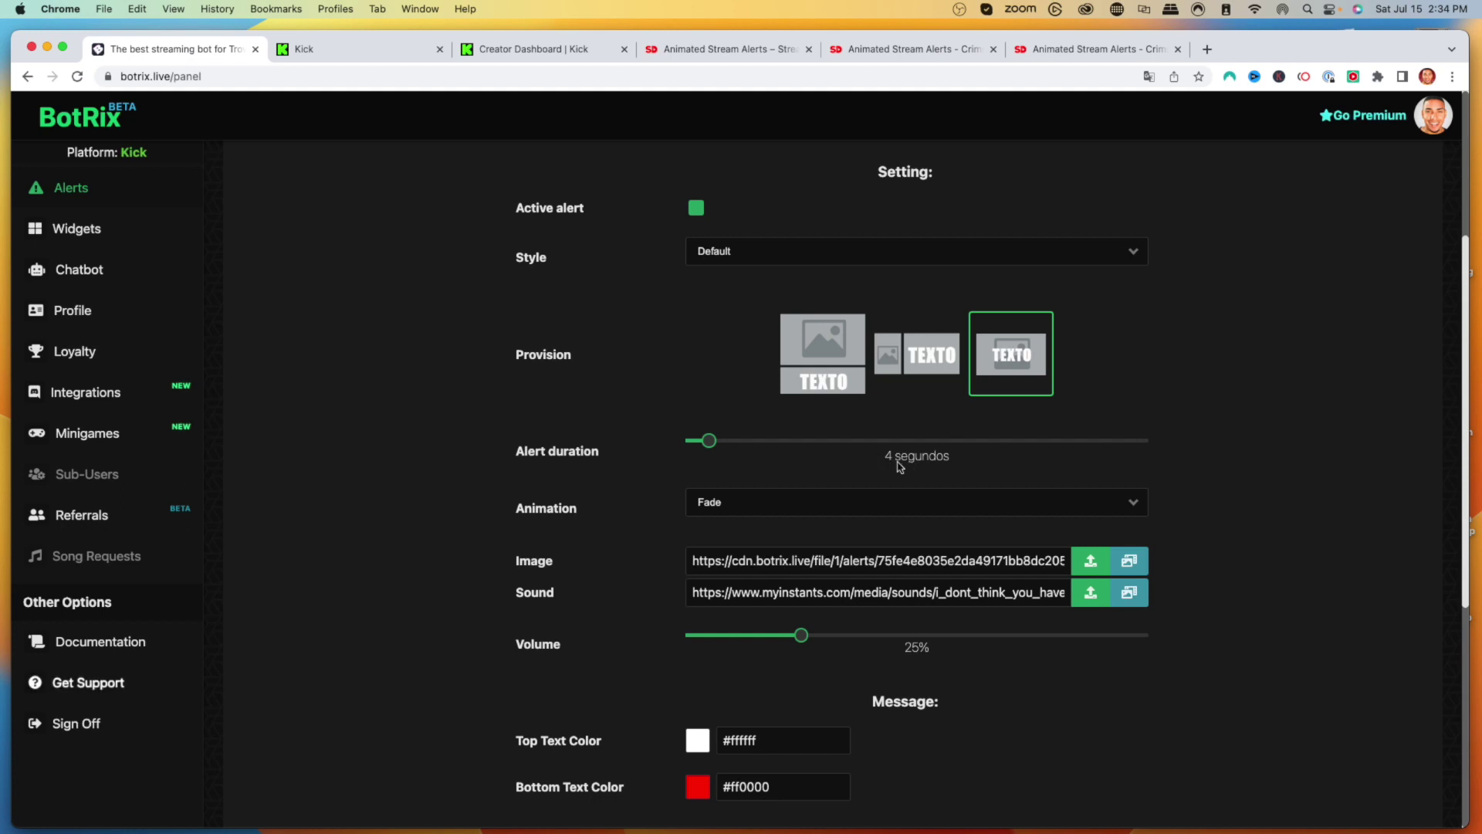
{"action": "scroll", "coordinate": [898, 466], "scroll_direction": "down", "scroll_amount": 2}
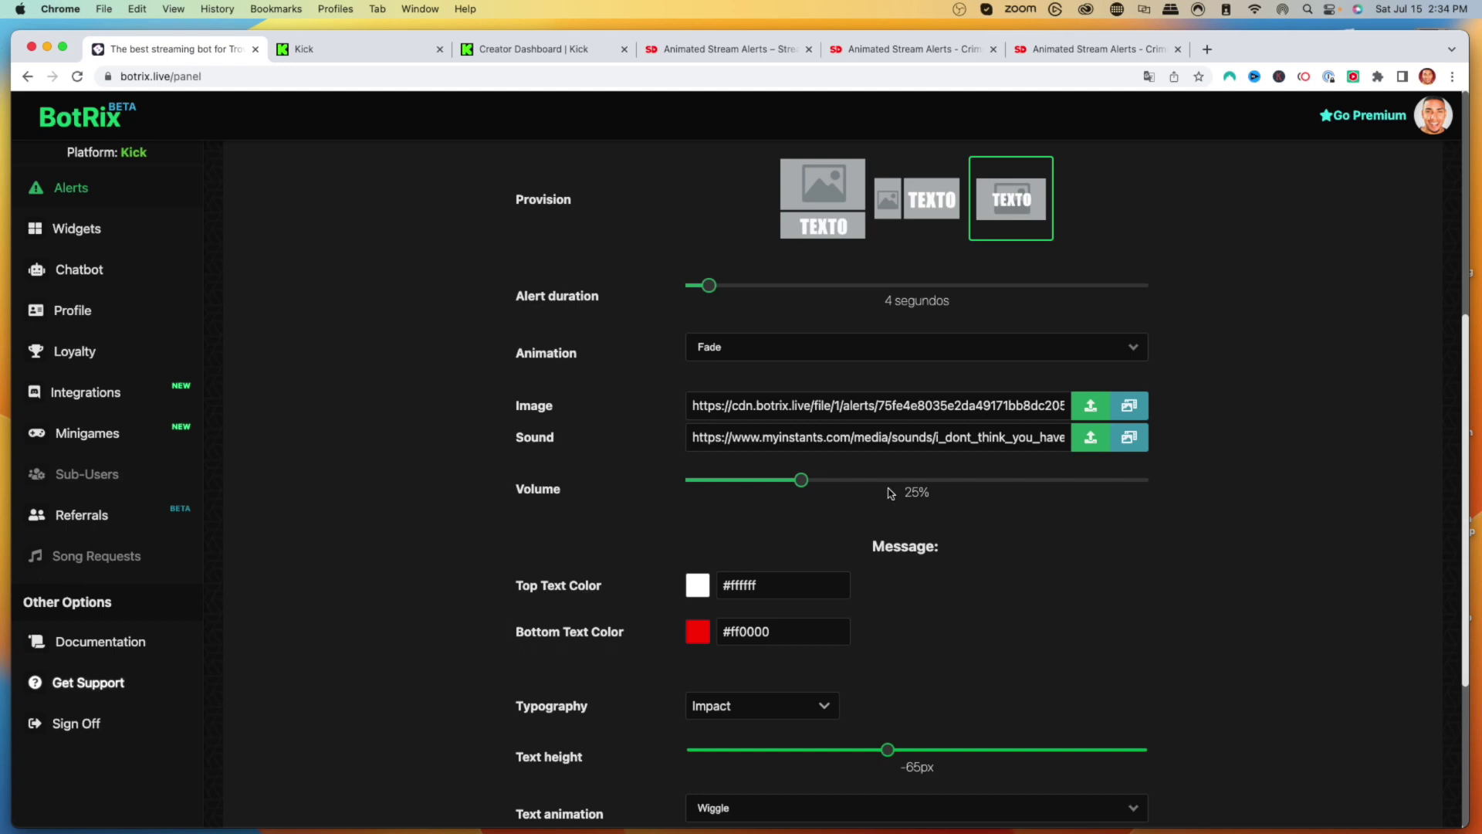
{"action": "scroll", "coordinate": [881, 533], "scroll_direction": "down", "scroll_amount": 2}
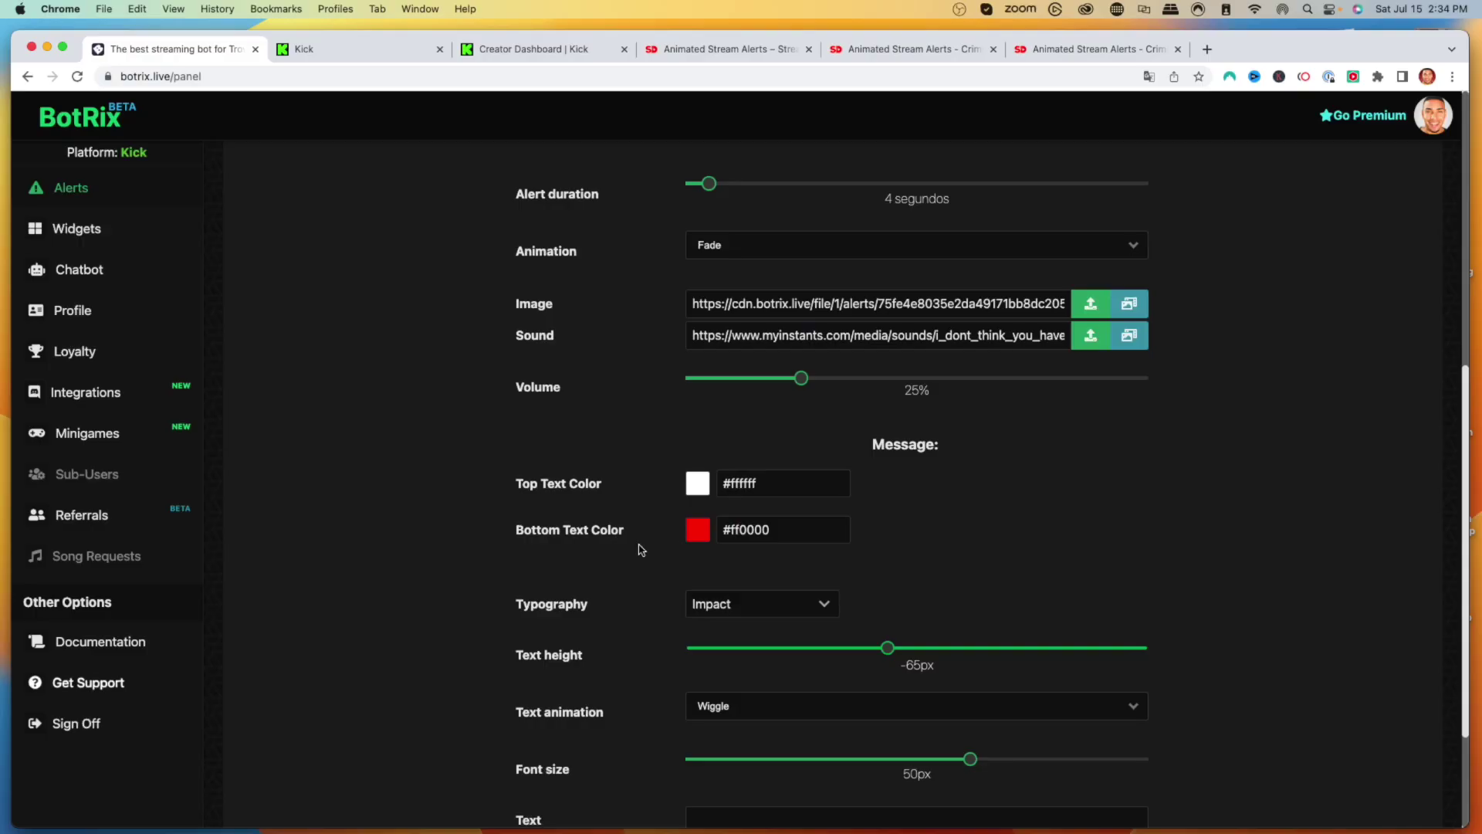
{"action": "scroll", "coordinate": [688, 529], "scroll_direction": "down", "scroll_amount": 2}
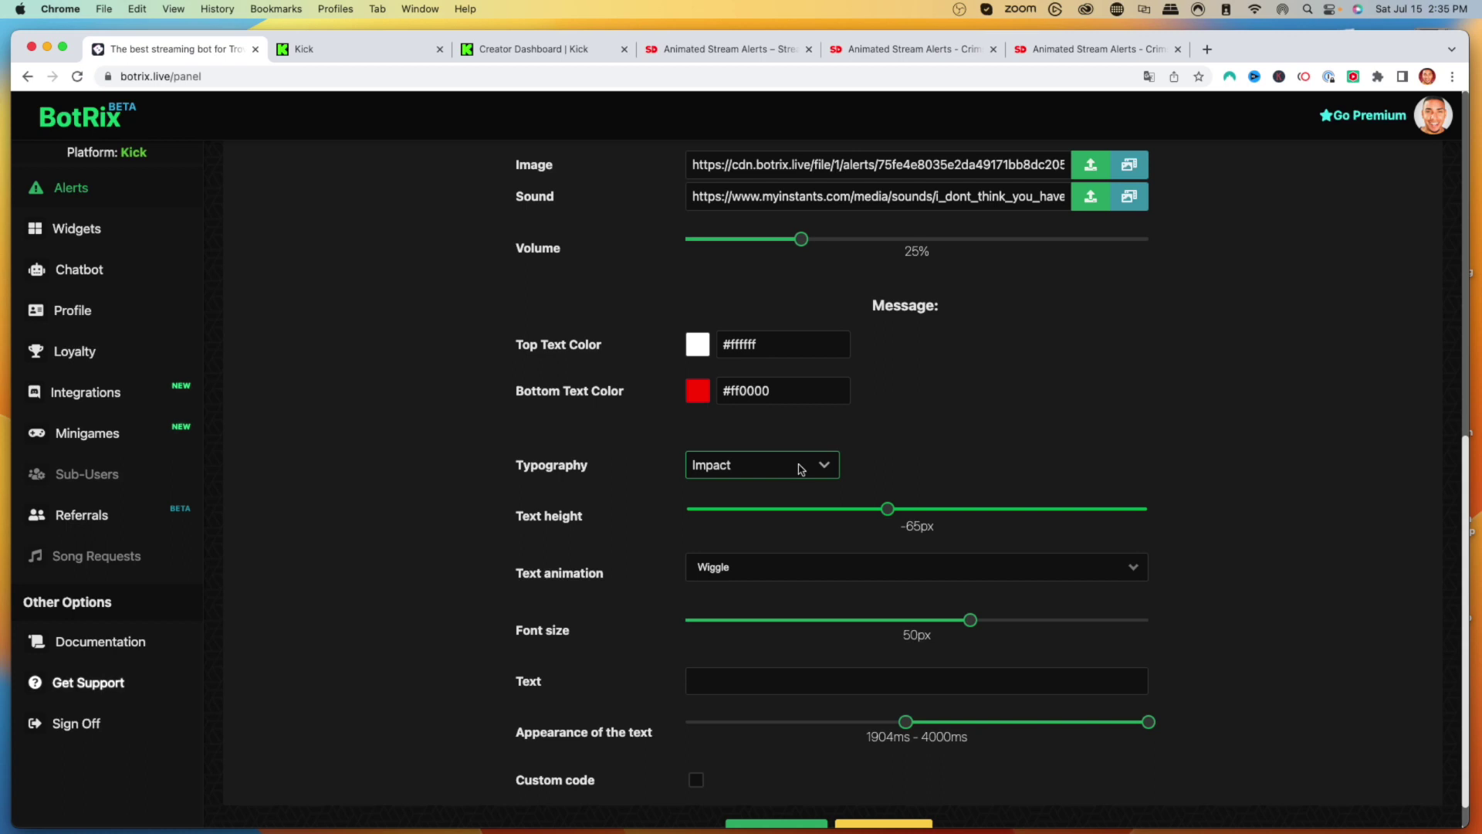
{"action": "scroll", "coordinate": [799, 468], "scroll_direction": "down", "scroll_amount": 1}
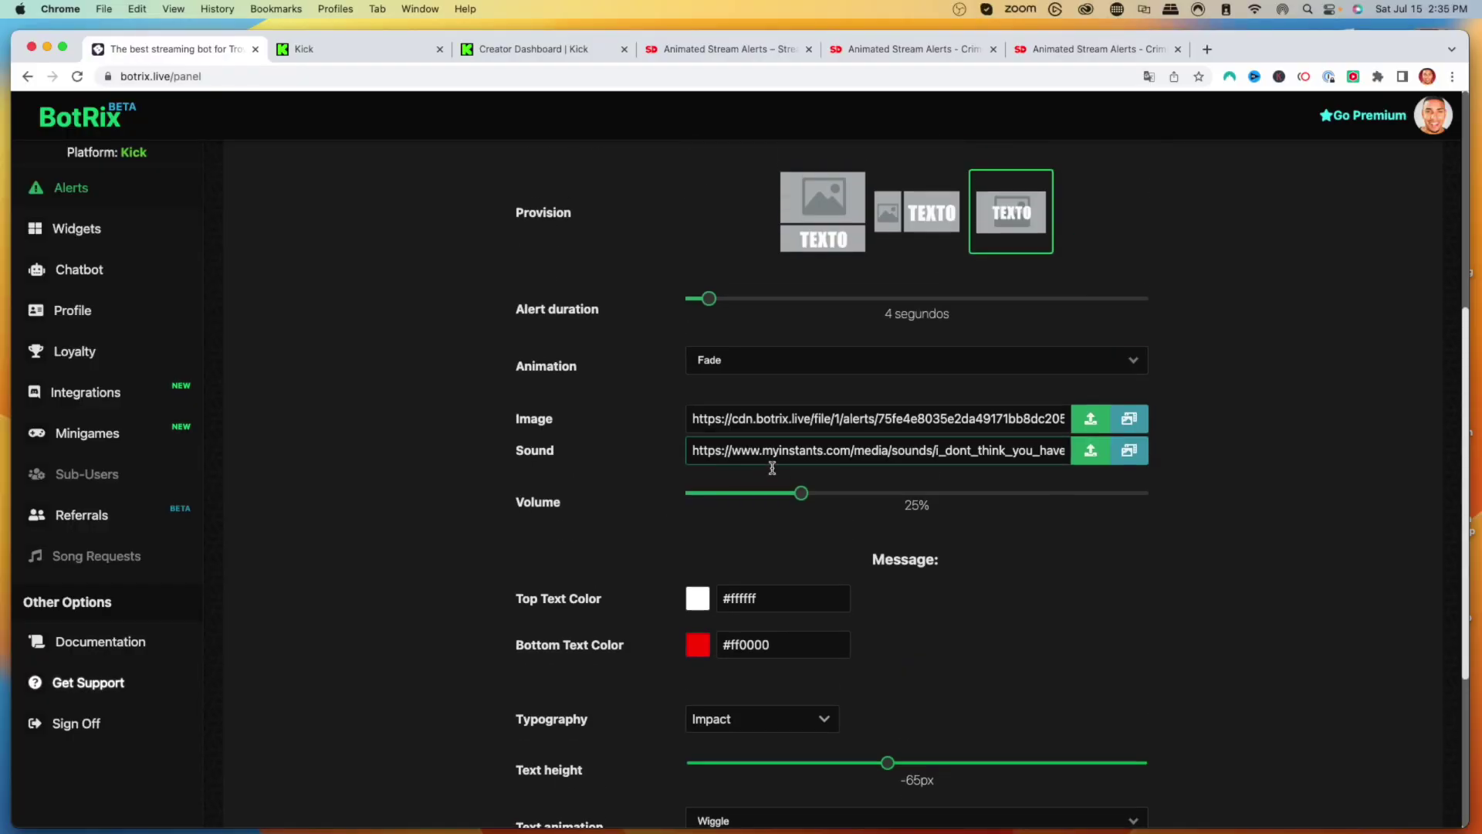
{"action": "scroll", "coordinate": [797, 487], "scroll_direction": "down", "scroll_amount": 2}
{"action": "left_click", "coordinate": [819, 483]}
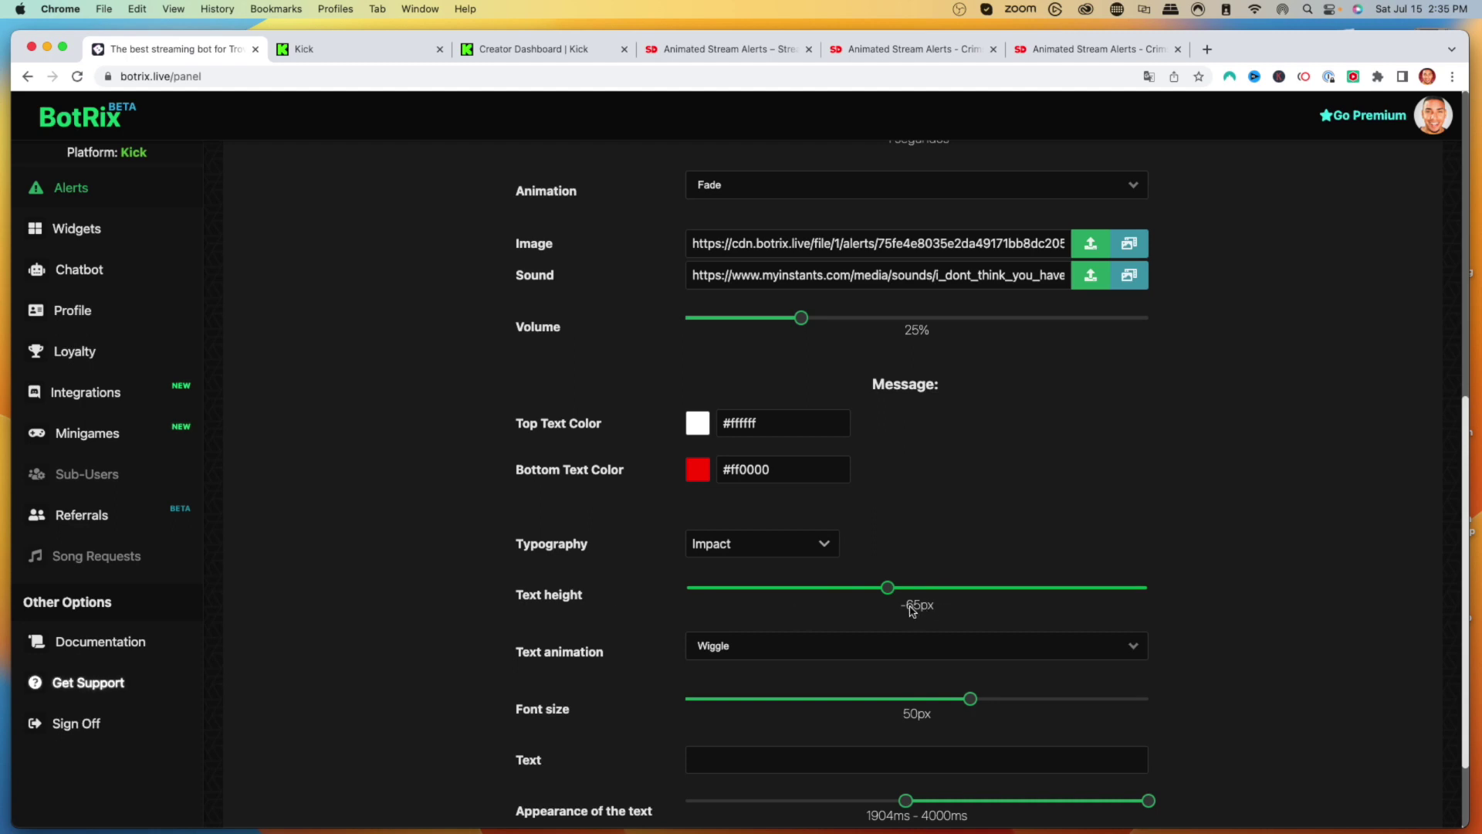
Save the follower alert settings and return to the top of the panel
{"action": "scroll", "coordinate": [923, 610], "scroll_direction": "down", "scroll_amount": 3}
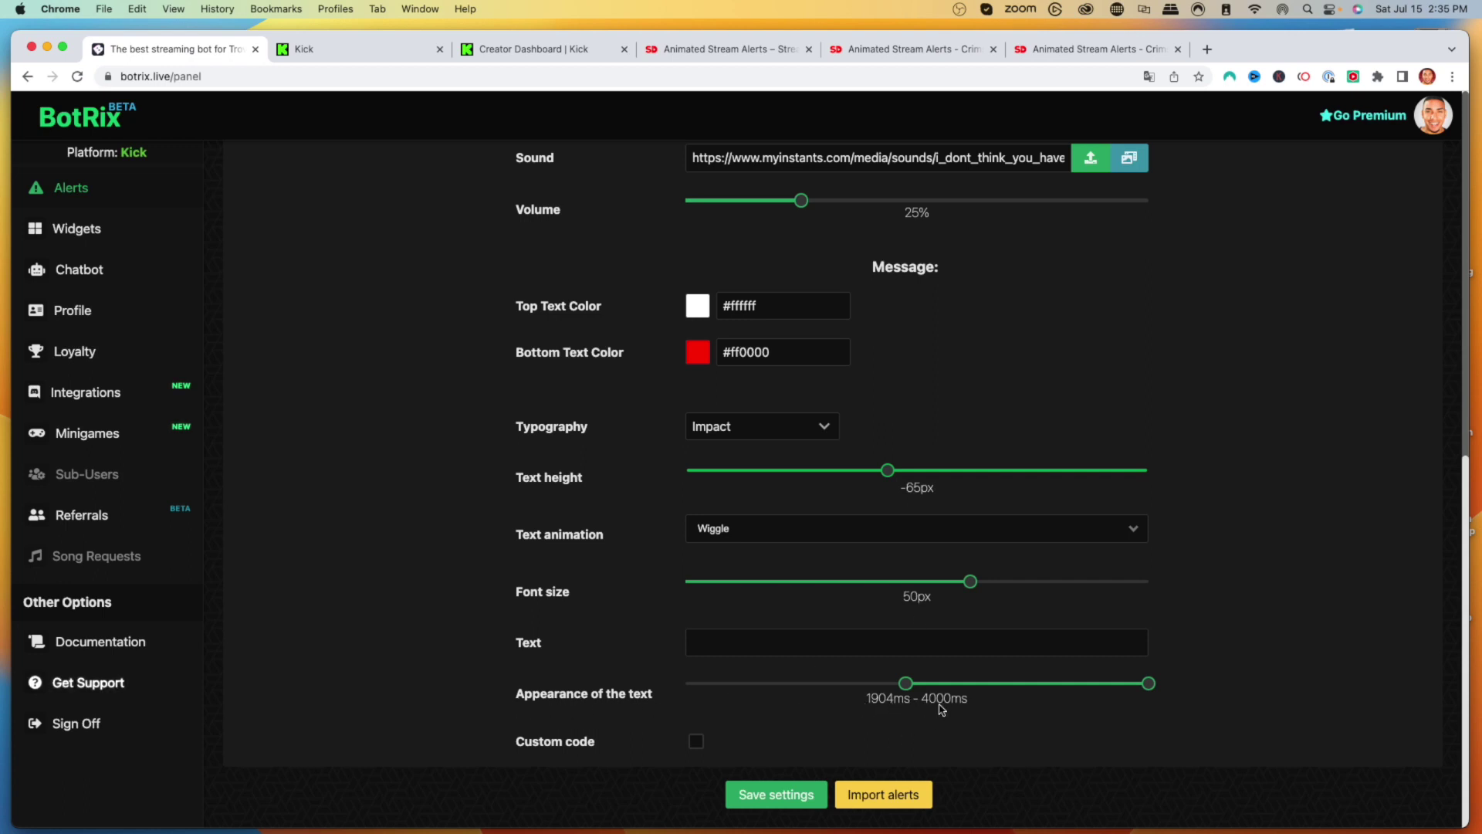
{"action": "left_click", "coordinate": [772, 793]}
{"action": "scroll", "coordinate": [695, 679], "scroll_direction": "up", "scroll_amount": 10}
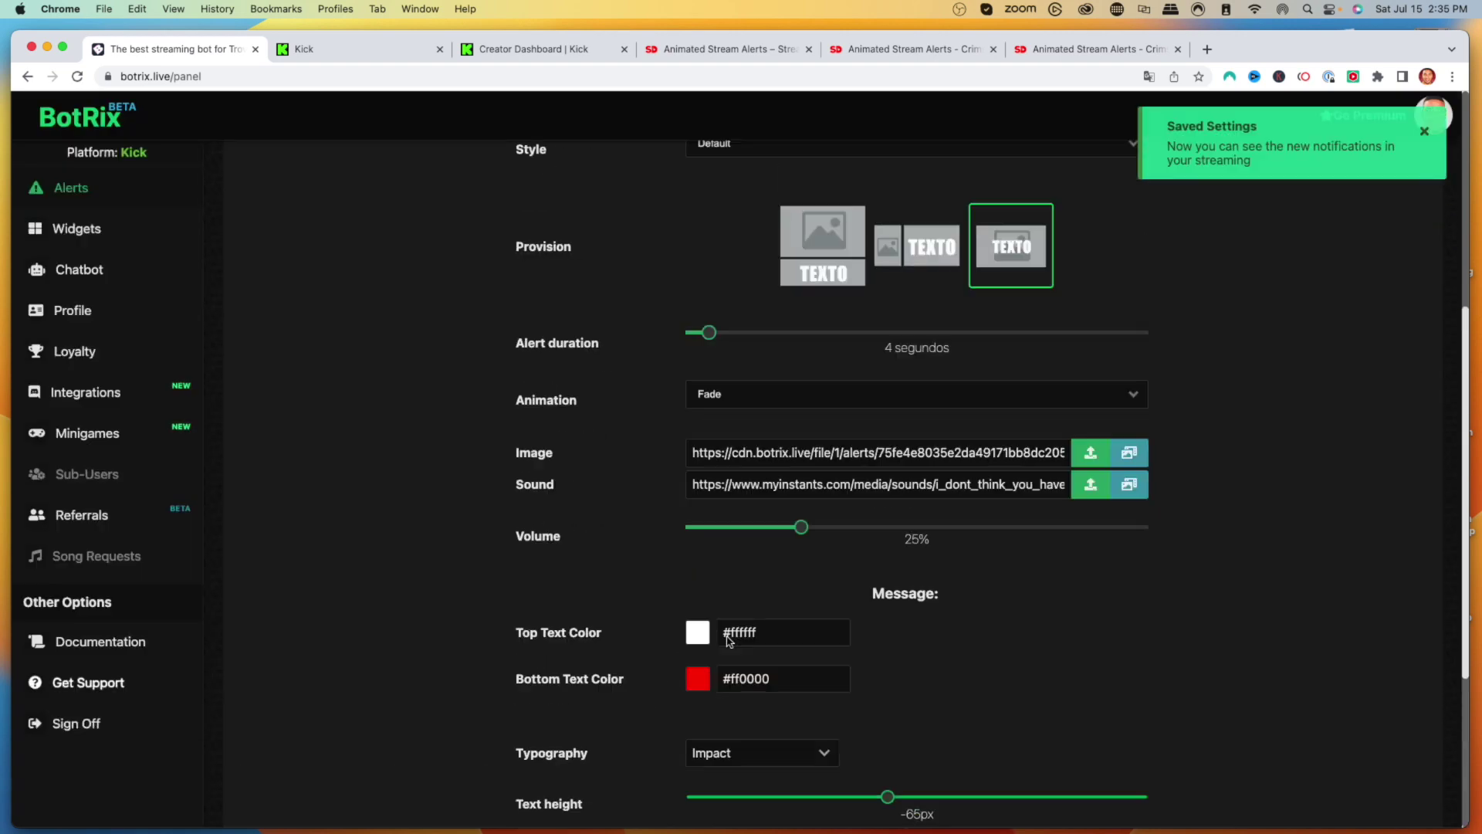
{"action": "left_click", "coordinate": [782, 317]}
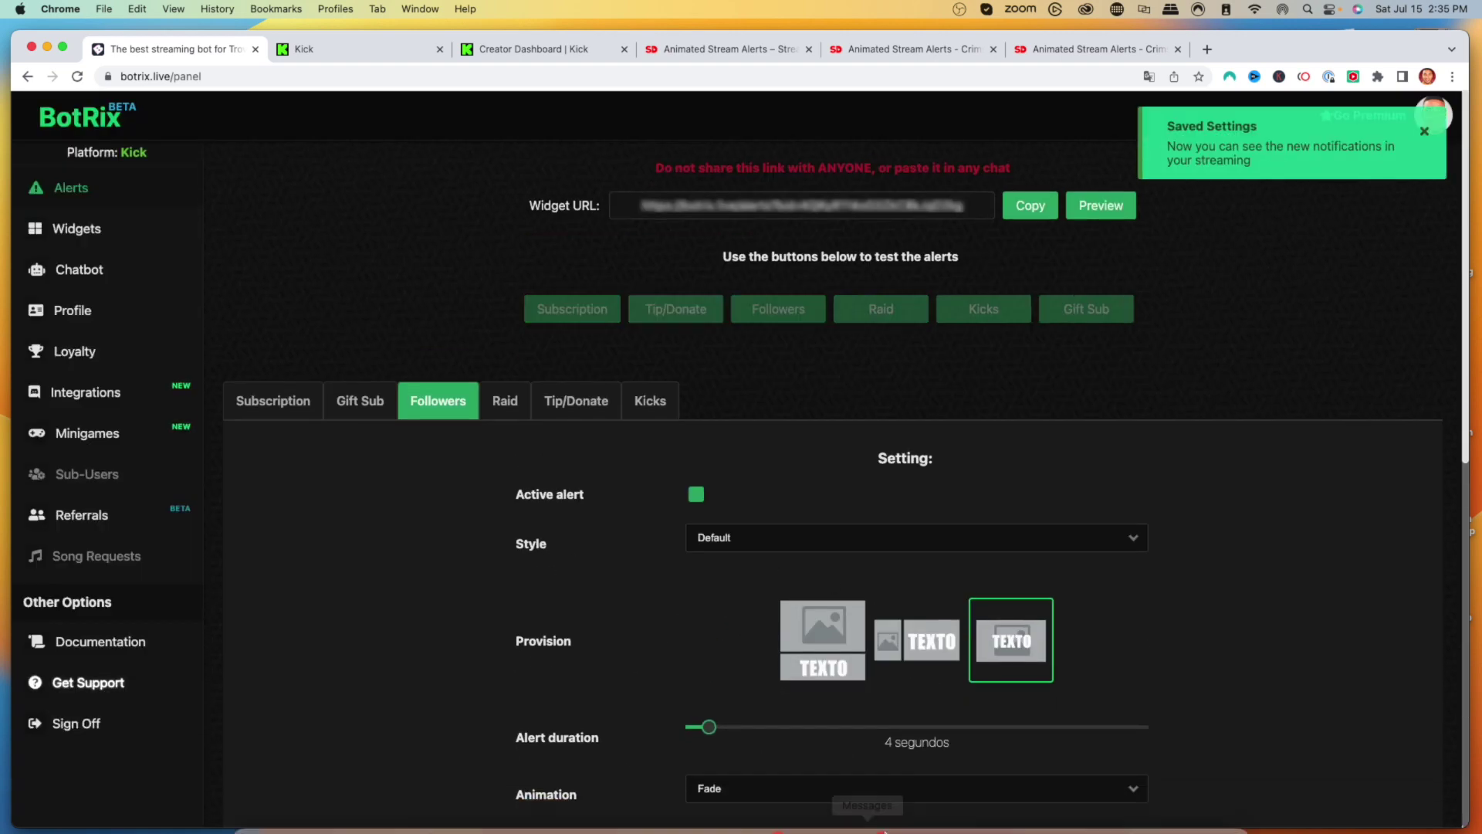
{"action": "left_click", "coordinate": [952, 803]}
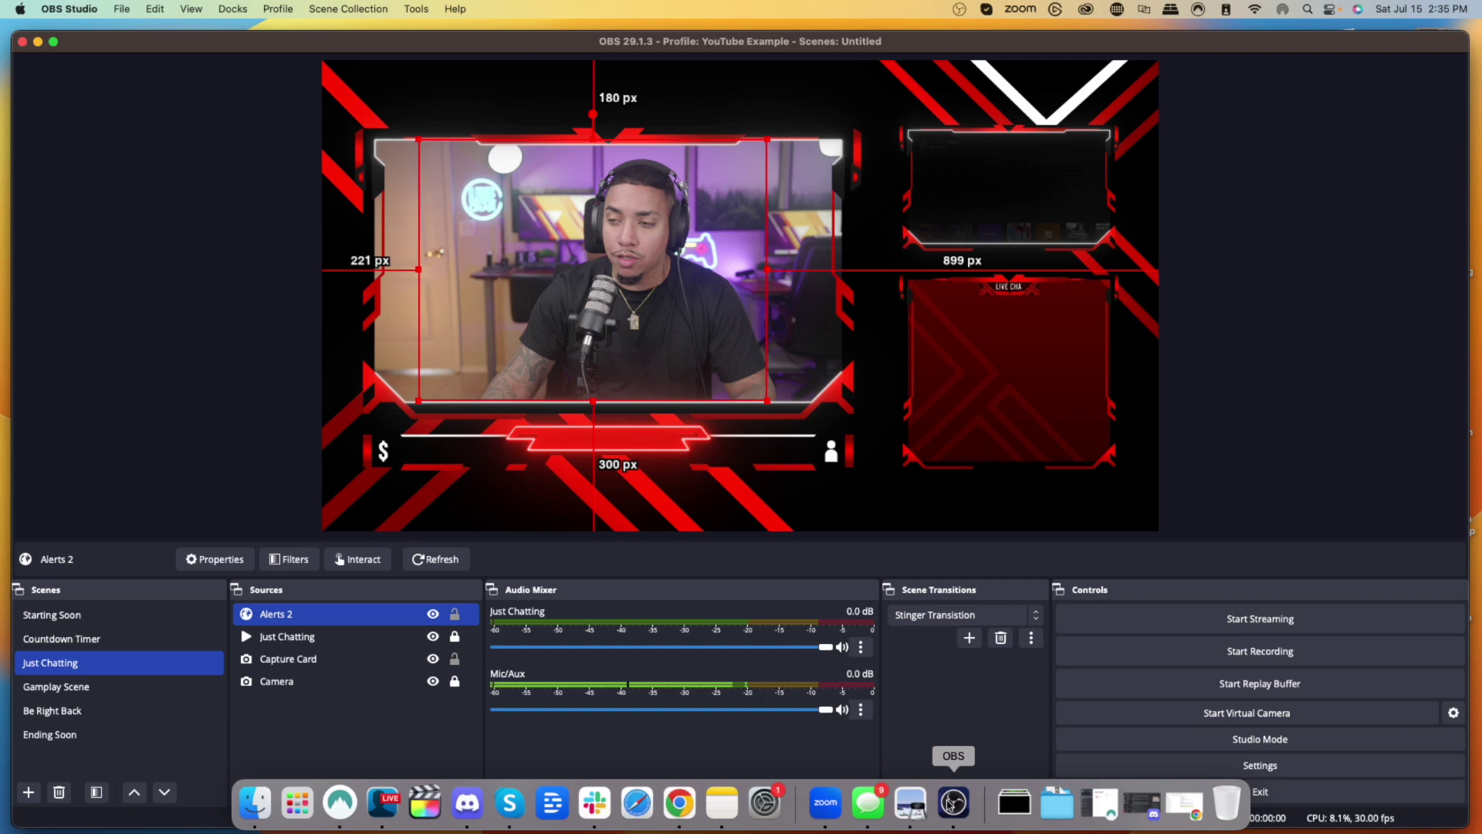